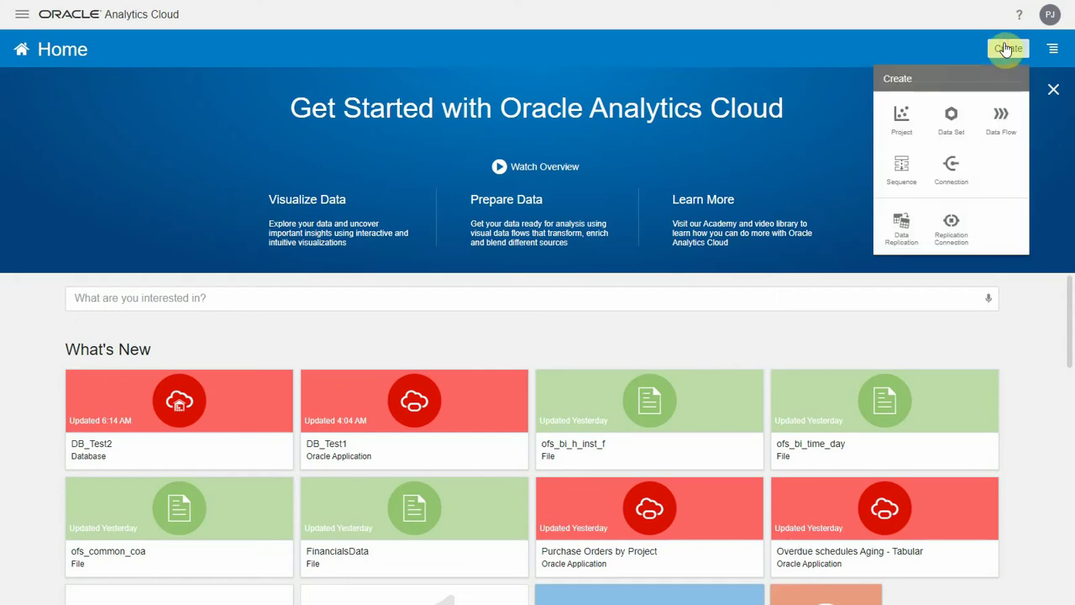
- On the Home page, choose Replication Connection from the Create menu
{"action": "left_click", "coordinate": [954, 227]}
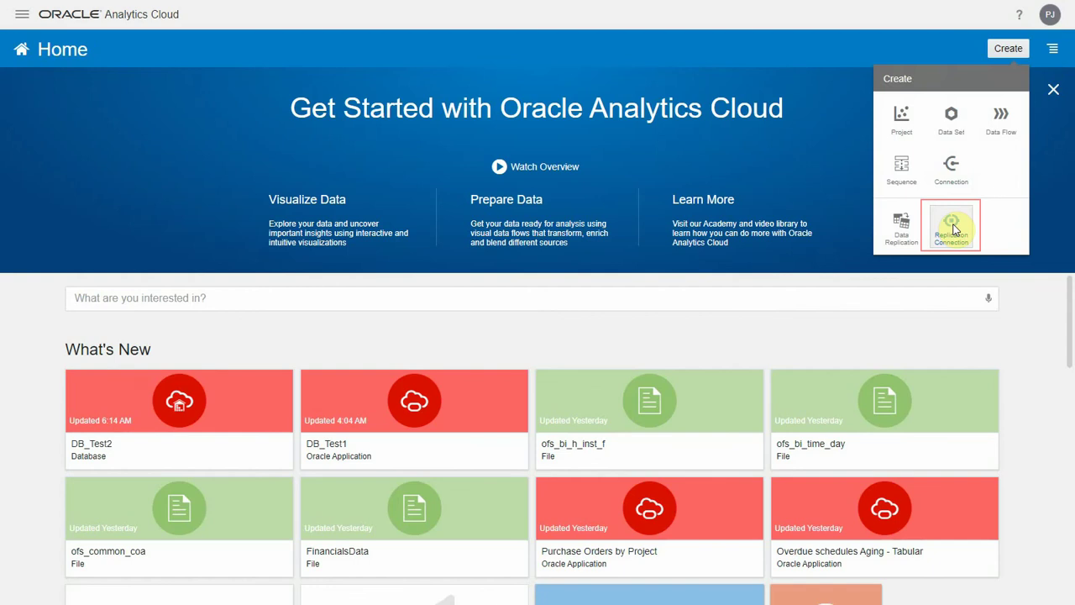
- Save an Oracle Eloqua connection 'Marketing Cloud' (description Eloqua, site OraclePOC) with the account username and password
{"action": "left_click", "coordinate": [952, 227]}
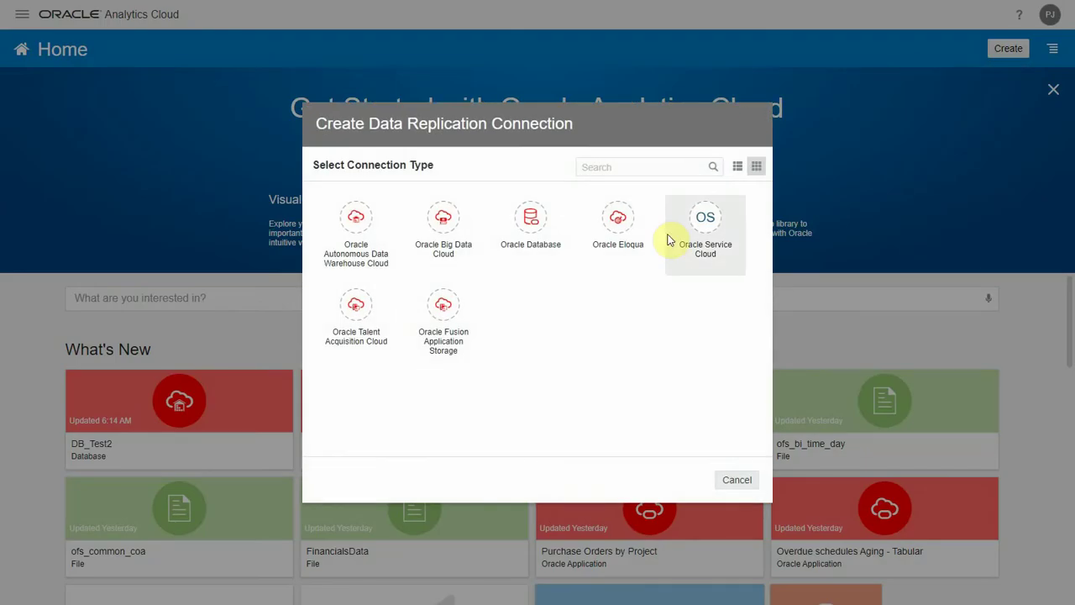
{"action": "left_click", "coordinate": [619, 234]}
{"action": "left_click", "coordinate": [612, 259]}
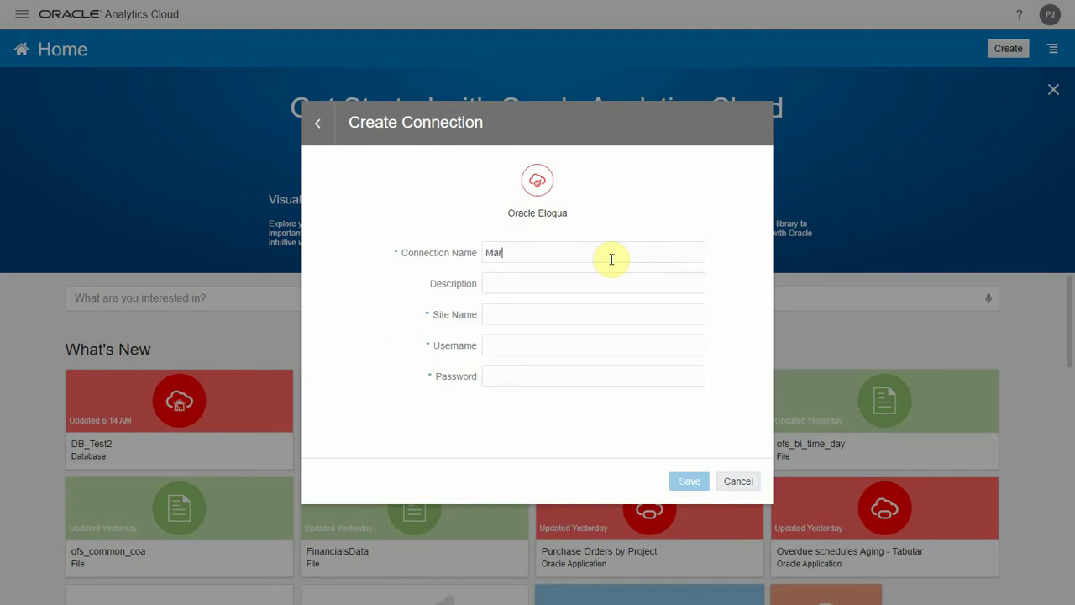
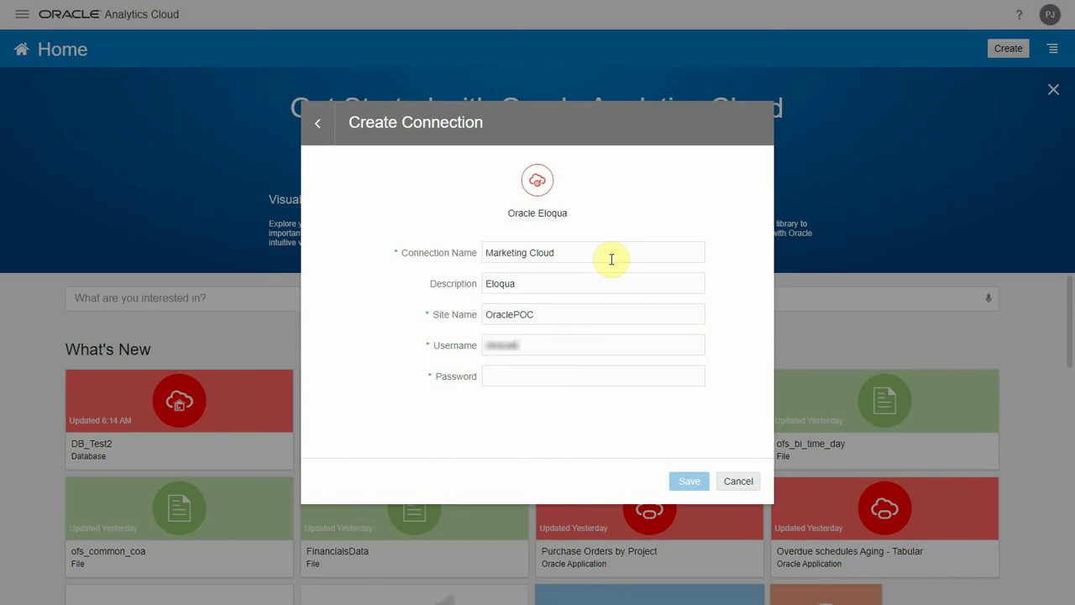
{"action": "key", "text": "Tab"}
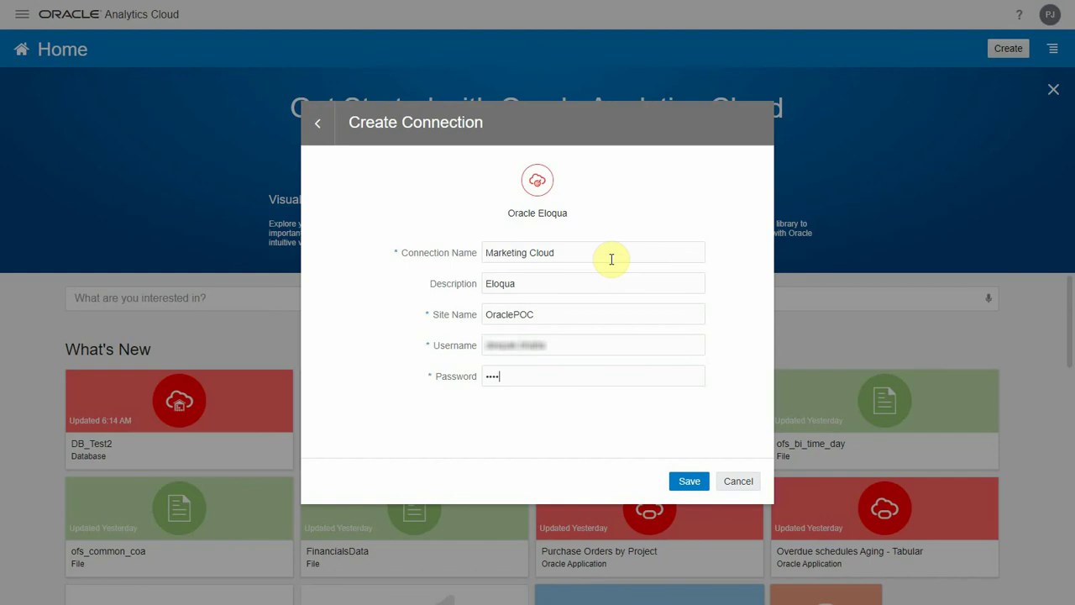
{"action": "left_click", "coordinate": [689, 480]}
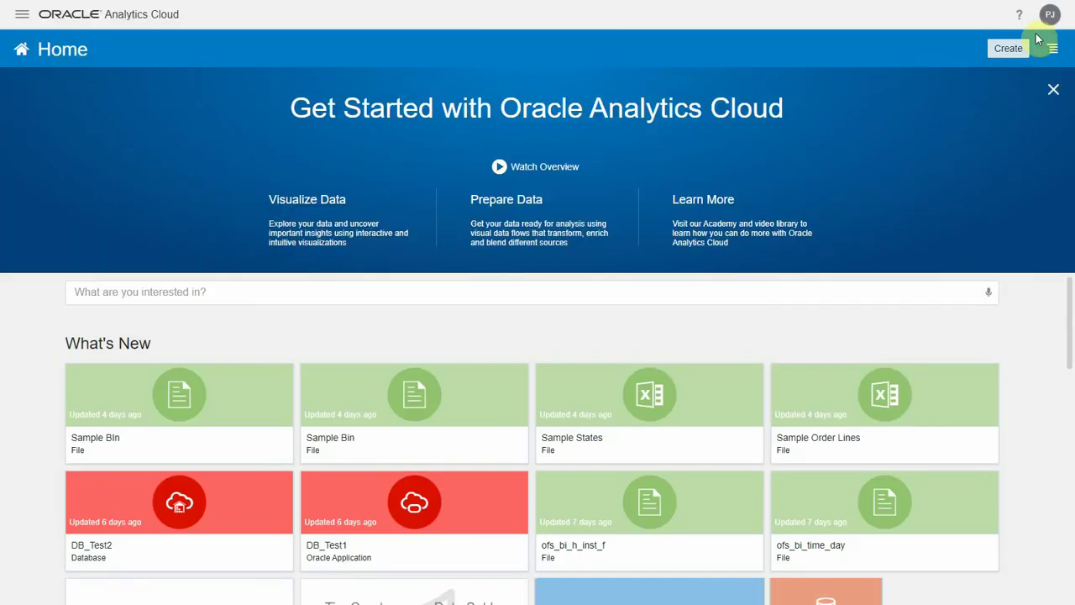
- Start an Oracle Database replication connection and copy the name 'Oracle Database Cloud' from the Notepad++ notes
{"action": "left_click", "coordinate": [1008, 49]}
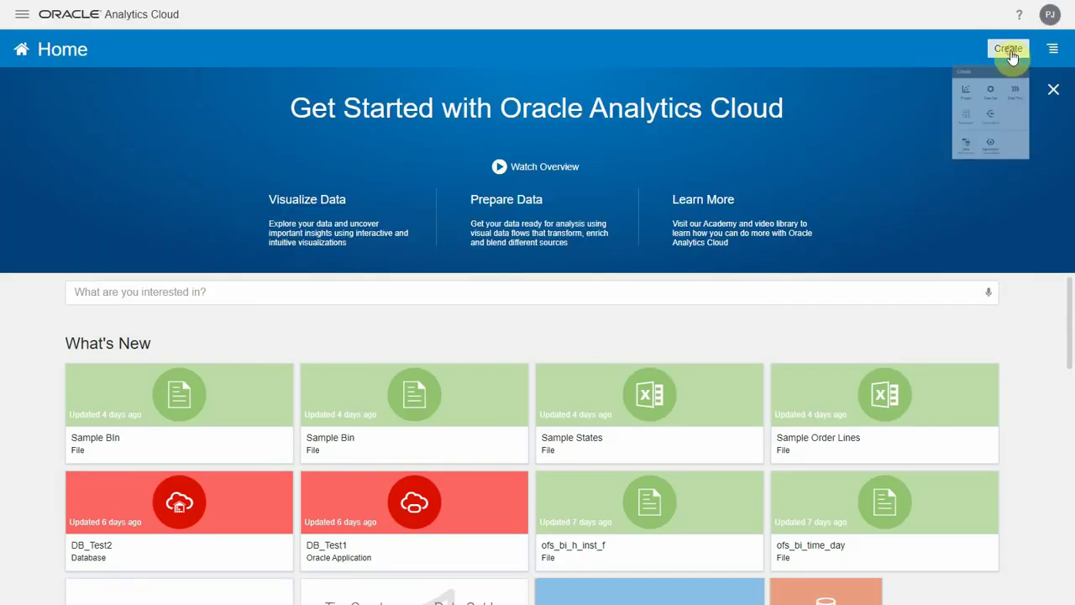
{"action": "left_click", "coordinate": [952, 236]}
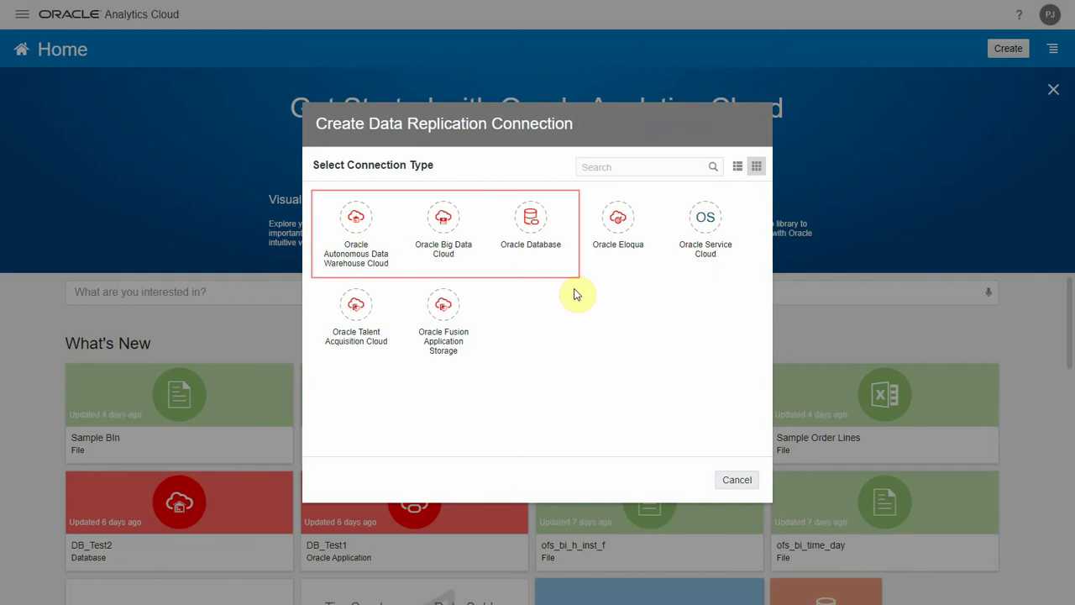
{"action": "left_click", "coordinate": [522, 234]}
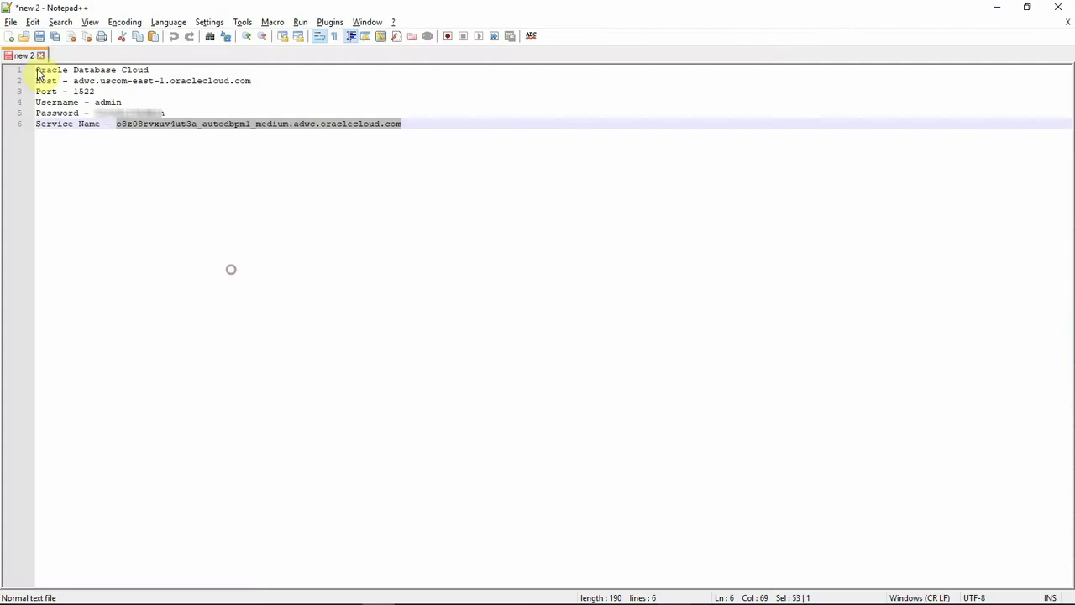
{"action": "left_click_drag", "start_coordinate": [36, 69], "coordinate": [154, 70]}
{"action": "key", "text": "ctrl+c"}
{"action": "key", "text": "alt+Tab"}
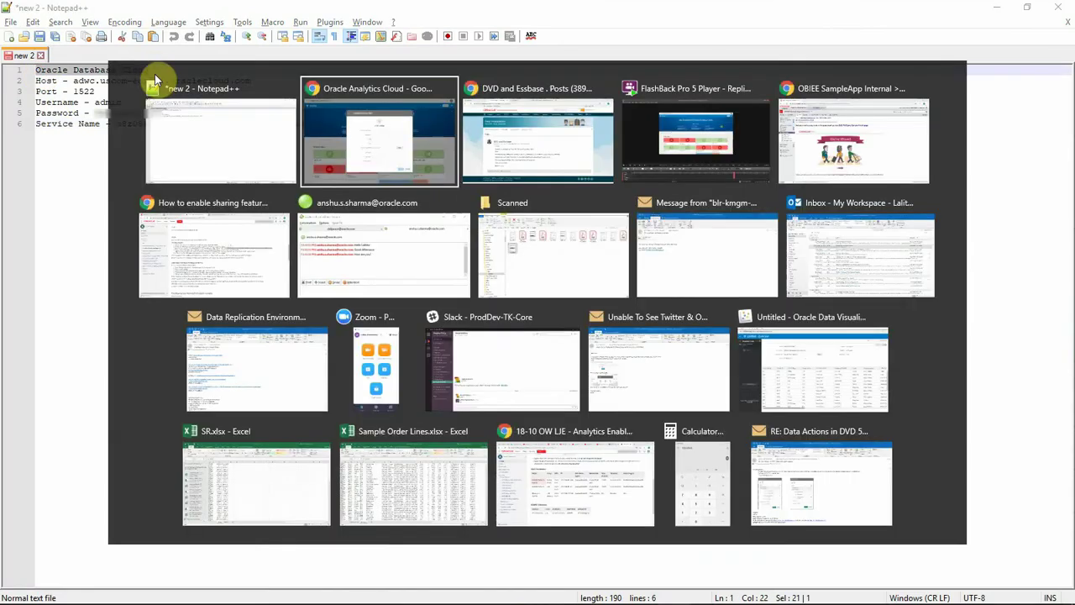
- Paste 'Oracle Database Cloud' as the connection name and adwc.uscom-east-1.oraclecloud.com as the host
{"action": "key", "text": "ctrl+v"}
{"action": "left_click", "coordinate": [518, 286]}
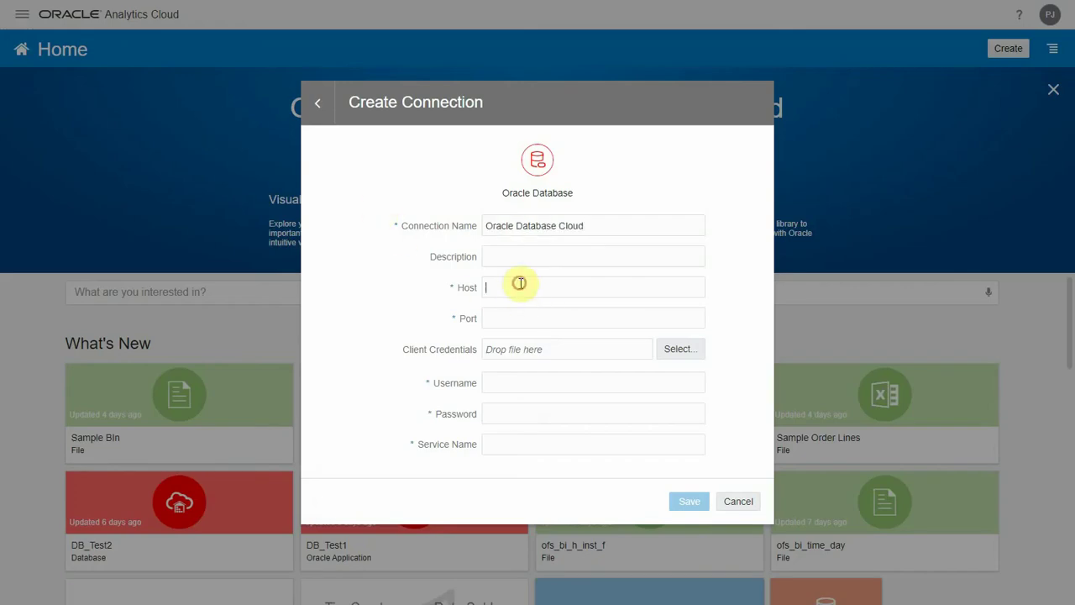
{"action": "key", "text": "alt+Tab"}
{"action": "left_click_drag", "start_coordinate": [72, 81], "coordinate": [263, 82]}
{"action": "key", "text": "ctrl+c"}
{"action": "key", "text": "alt+Tab"}
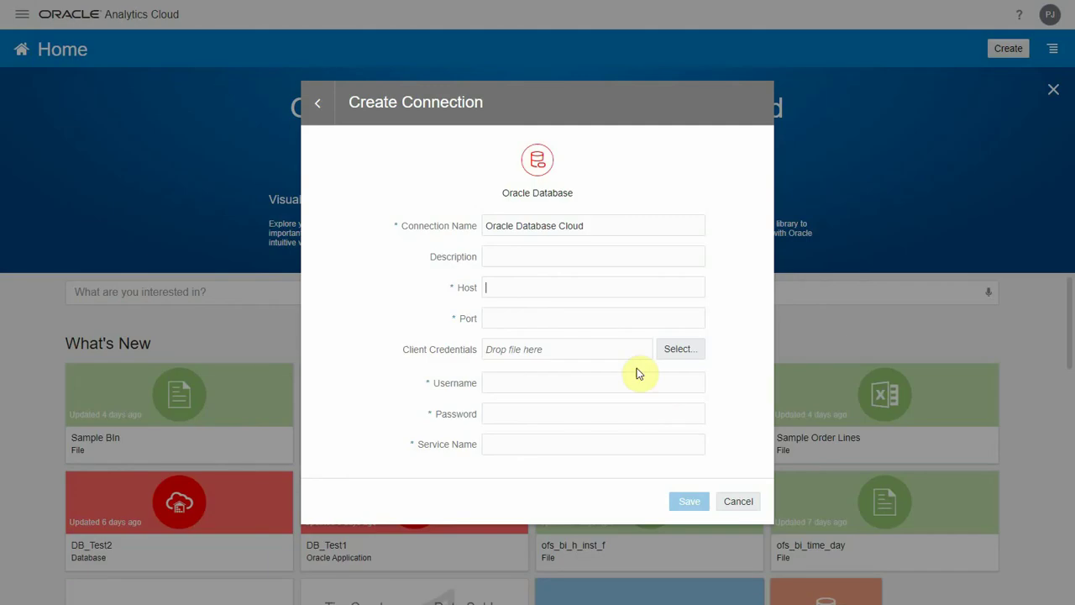
{"action": "key", "text": "ctrl+v"}
- Set port 1522 and pick cwallet.sso as the client credentials file
{"action": "left_click", "coordinate": [531, 320]}
{"action": "type", "text": "1522"}
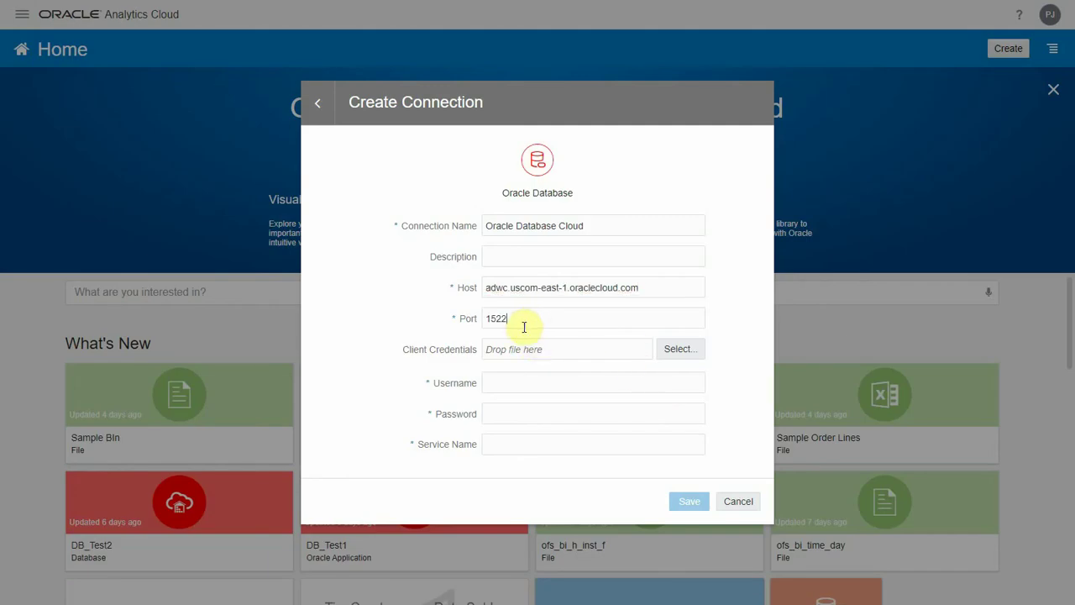
{"action": "left_click", "coordinate": [667, 357]}
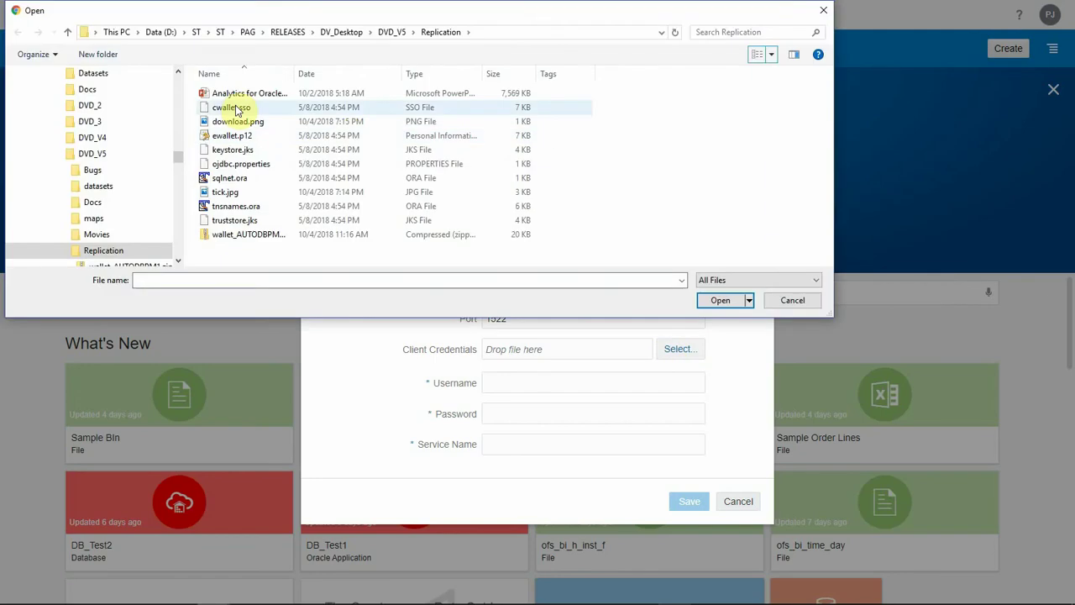
{"action": "left_click", "coordinate": [230, 108]}
- Confirm cwallet.sso, enter the database username, password and pasted service name, then save the connection
{"action": "left_click", "coordinate": [722, 301]}
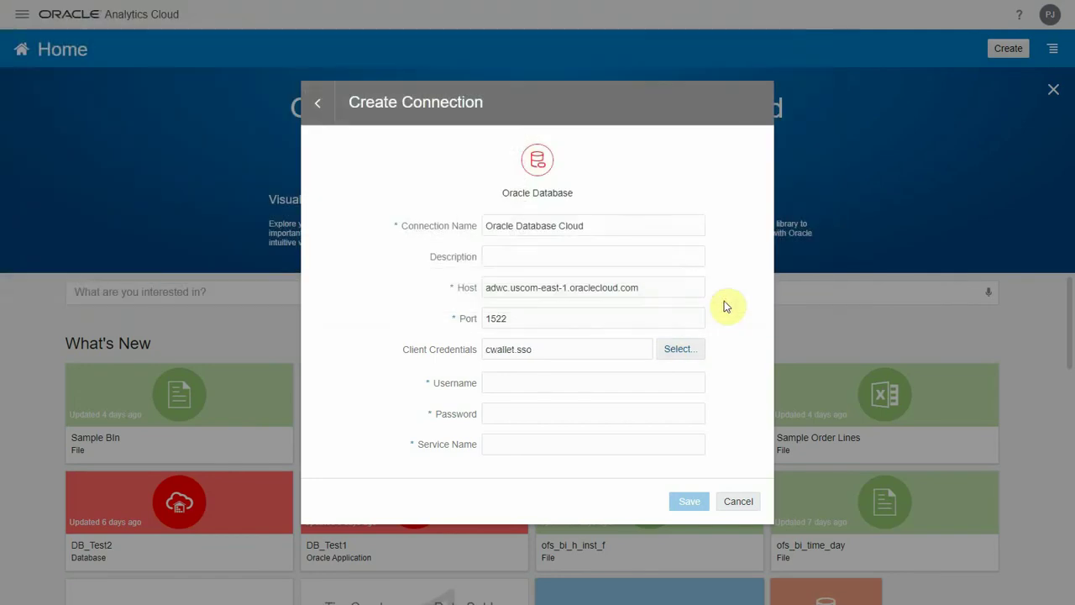
{"action": "left_click", "coordinate": [527, 379]}
{"action": "type", "text": "admin"}
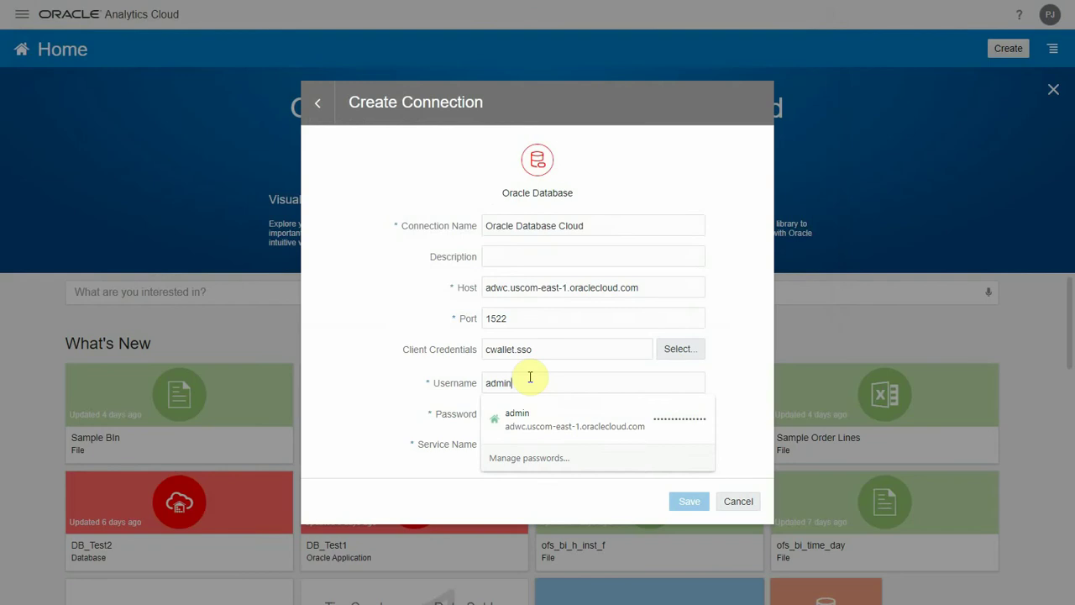
{"action": "left_click", "coordinate": [538, 409]}
{"action": "type", "text": "*************"}
{"action": "key", "text": "Tab"}
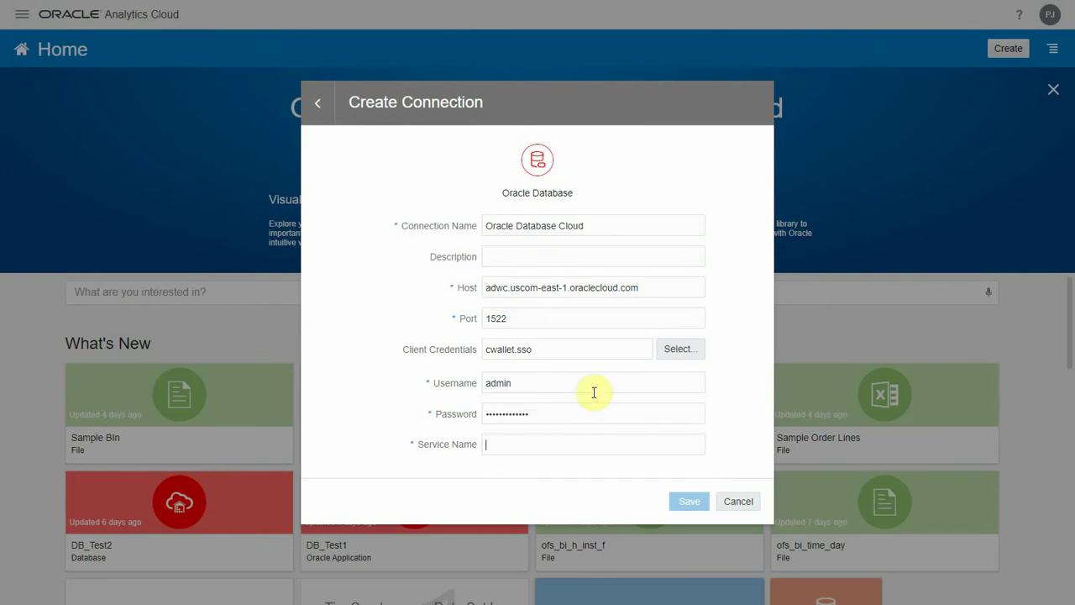
{"action": "key", "text": "ctrl+v"}
{"action": "left_click", "coordinate": [689, 501]}
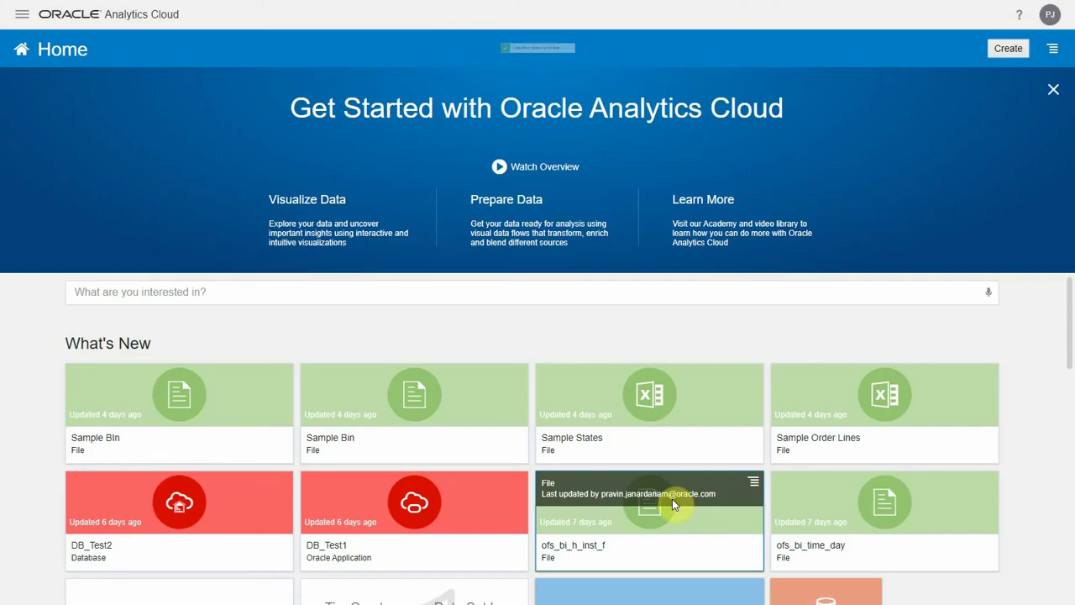
{"action": "left_click", "coordinate": [616, 47]}
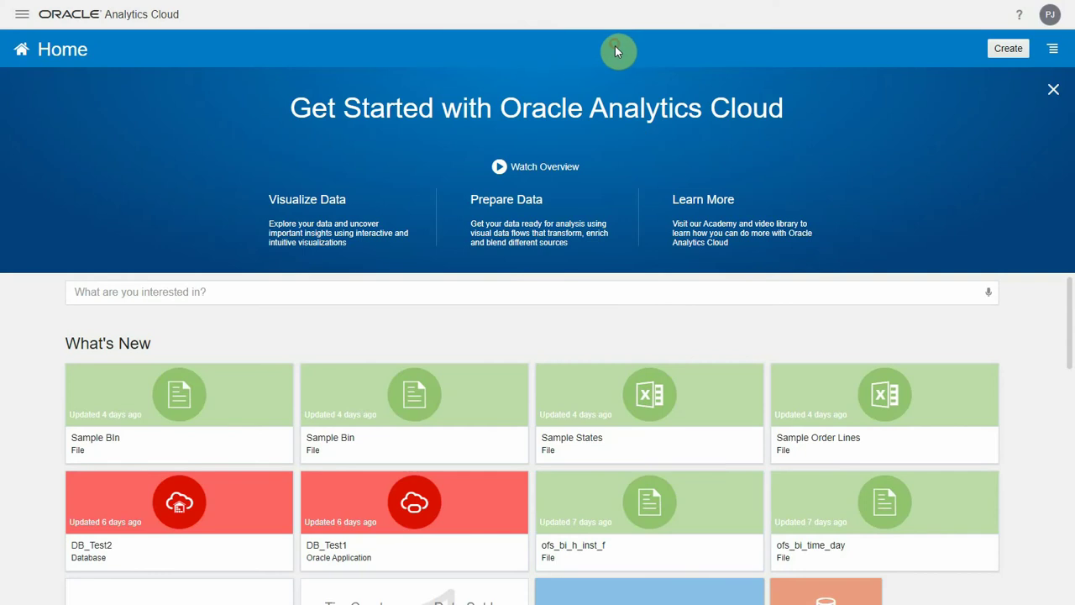
- Create a data replication with Marketing Cloud as source and Oracle Database Cloud as target
{"action": "left_click", "coordinate": [1008, 48]}
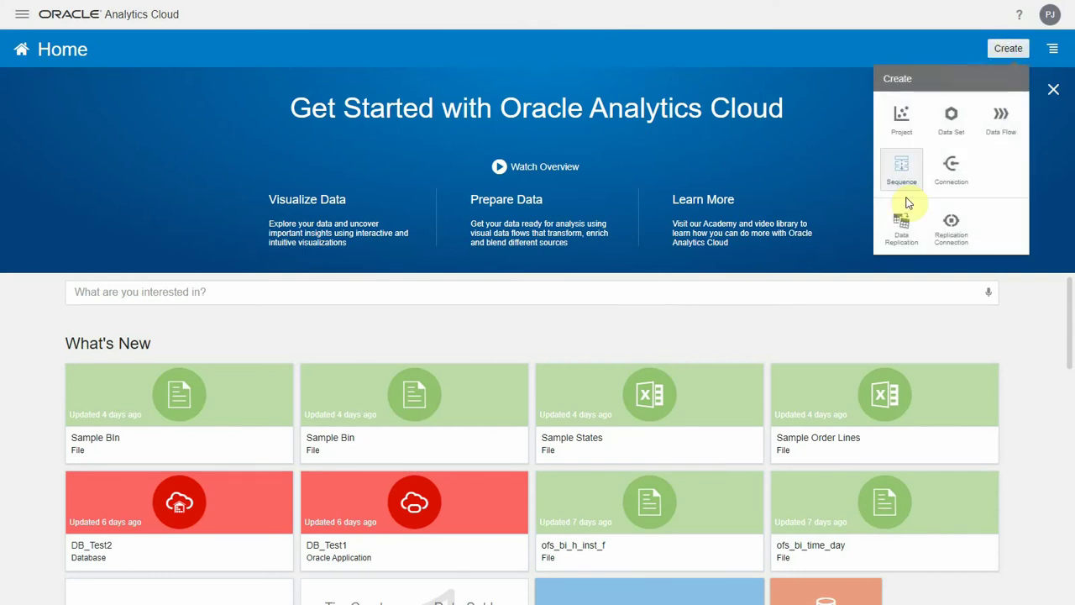
{"action": "left_click", "coordinate": [898, 234]}
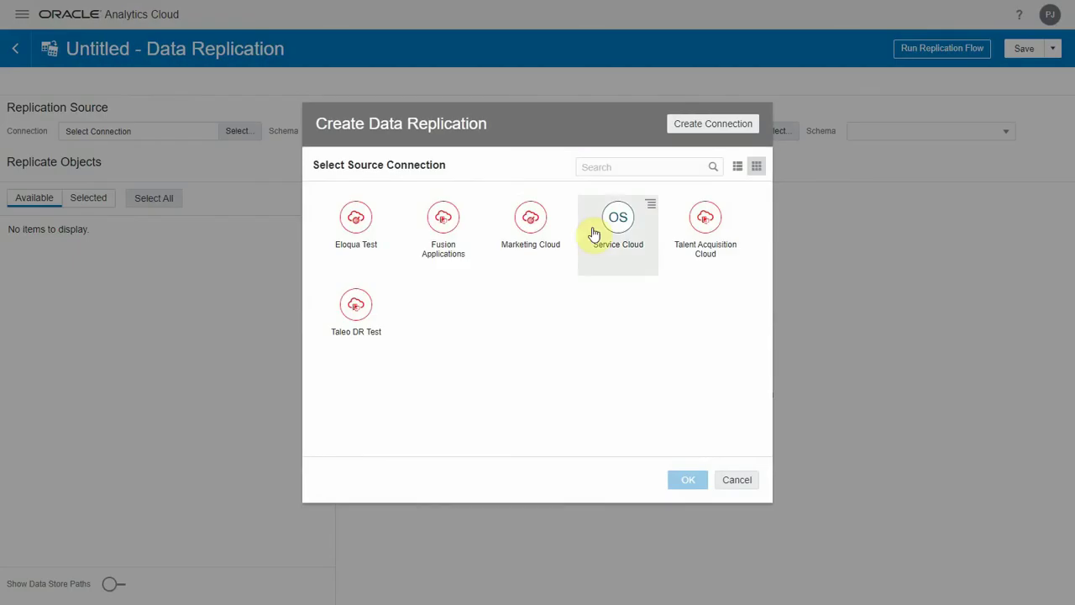
{"action": "left_click", "coordinate": [537, 232]}
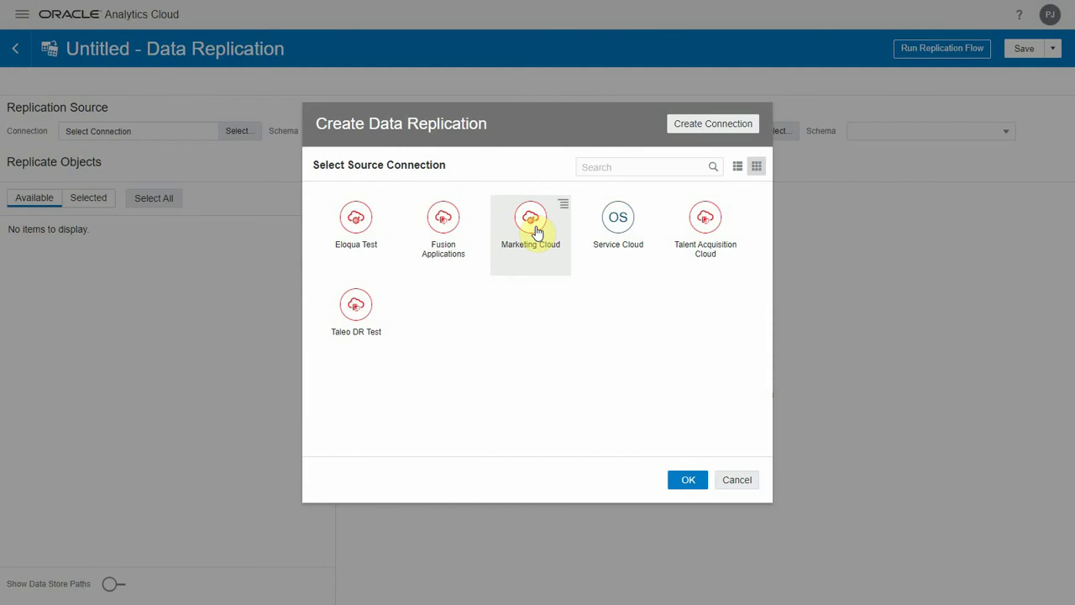
{"action": "left_click", "coordinate": [684, 479]}
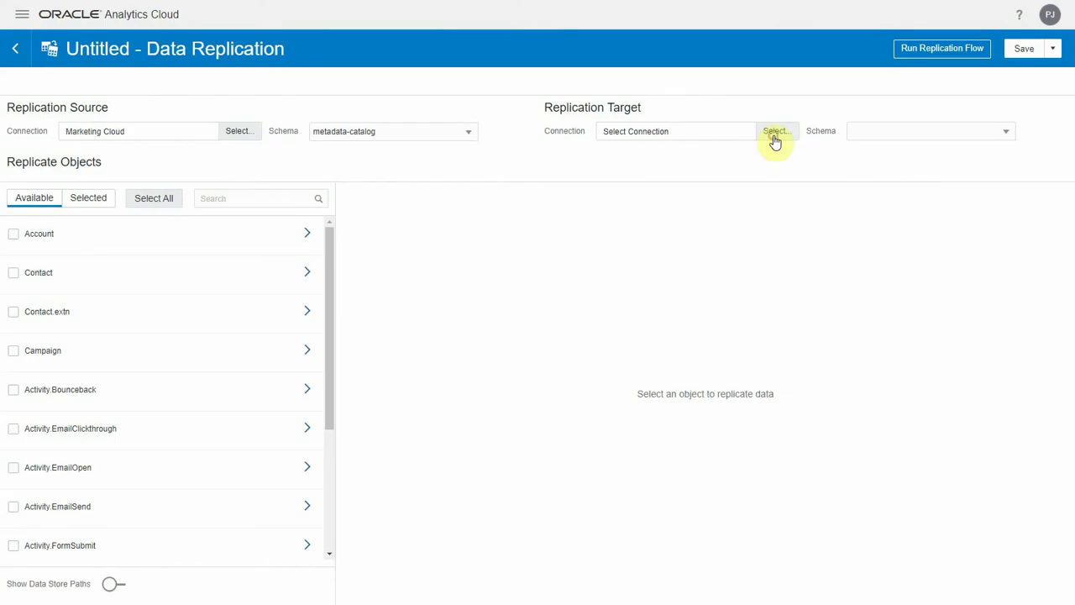
{"action": "left_click", "coordinate": [775, 133]}
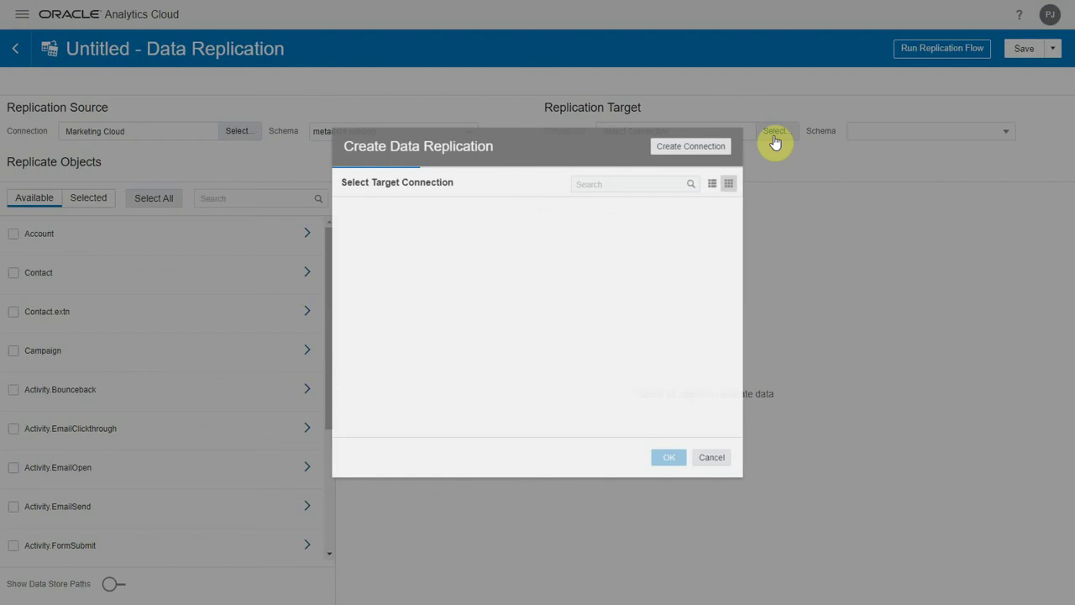
{"action": "left_click", "coordinate": [447, 248]}
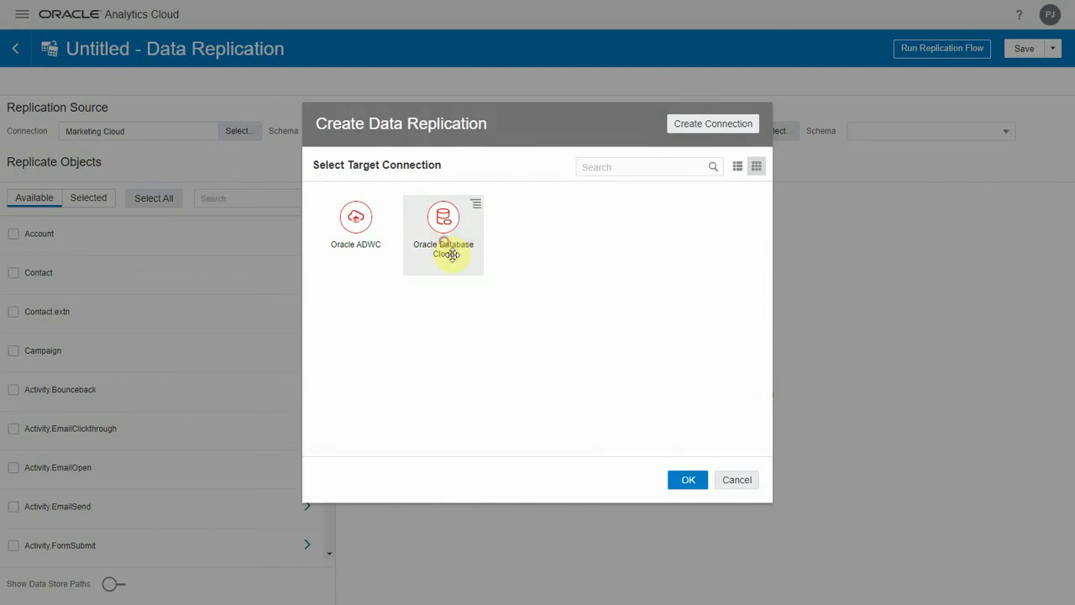
{"action": "left_click", "coordinate": [688, 480]}
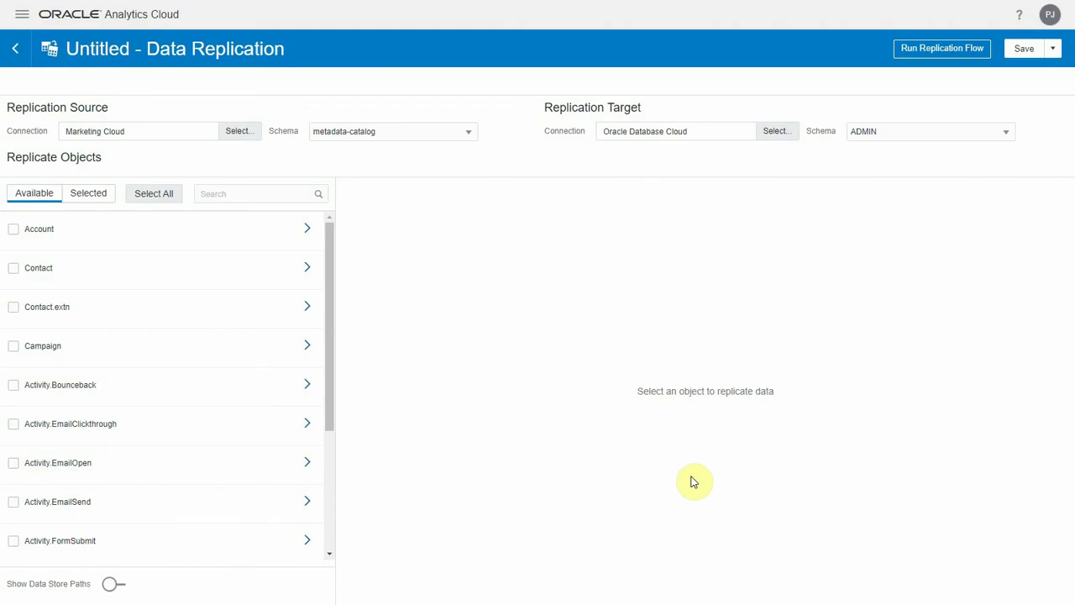
- Keep ADMIN as the target schema, turn off Show Data Store Paths, and check Contact
{"action": "left_click", "coordinate": [882, 133]}
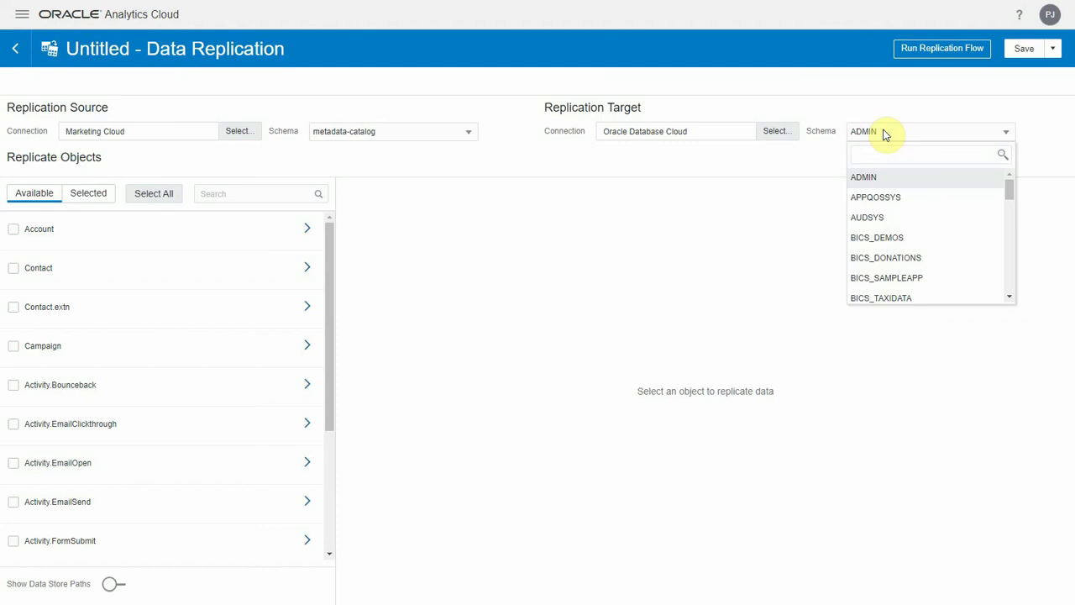
{"action": "left_click", "coordinate": [885, 133]}
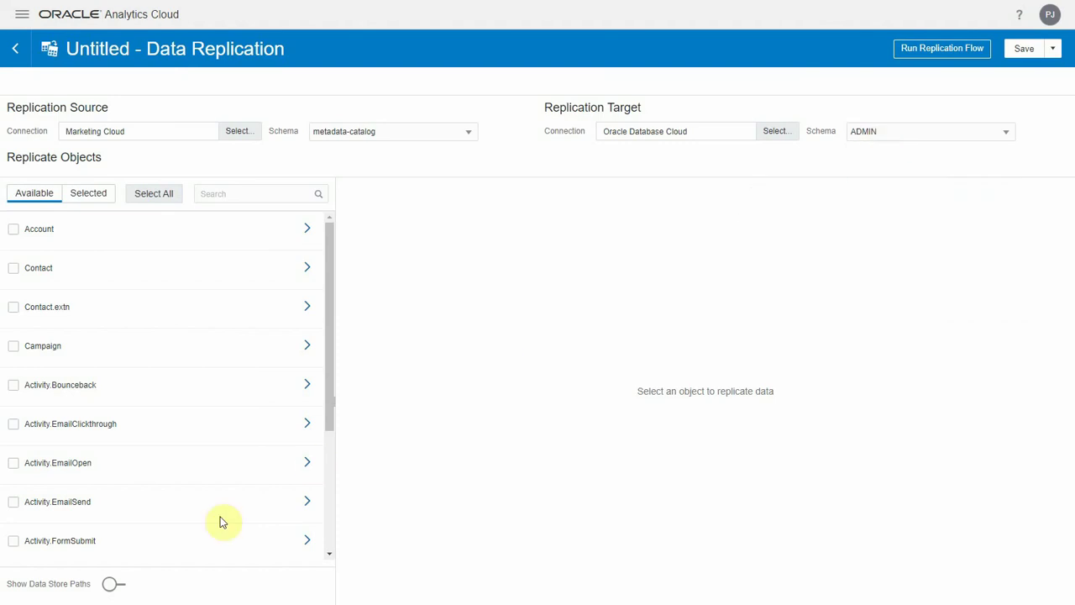
{"action": "left_click", "coordinate": [122, 587]}
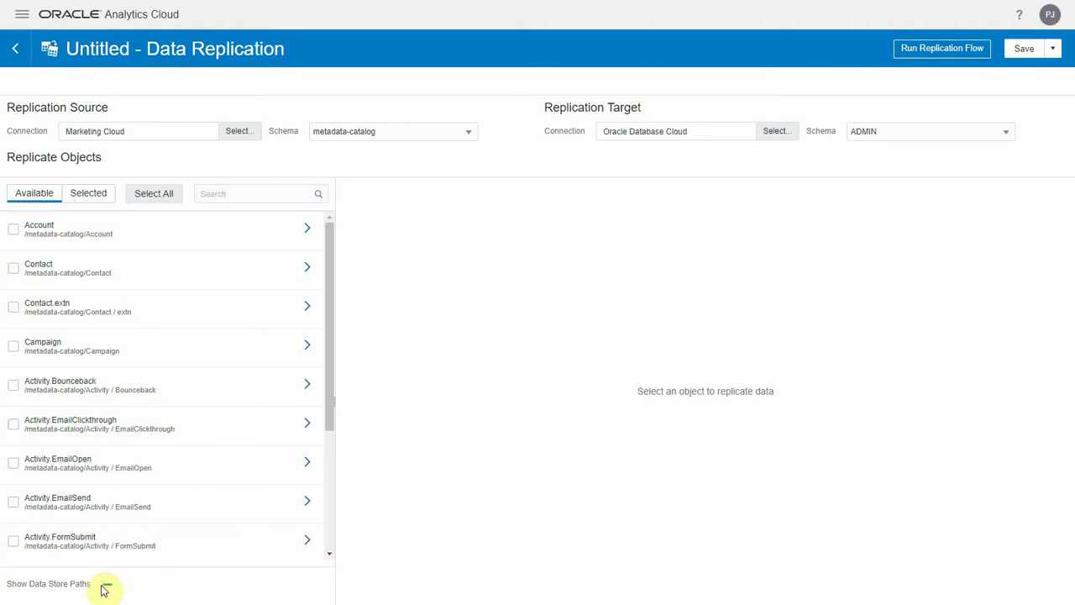
{"action": "left_click", "coordinate": [106, 586]}
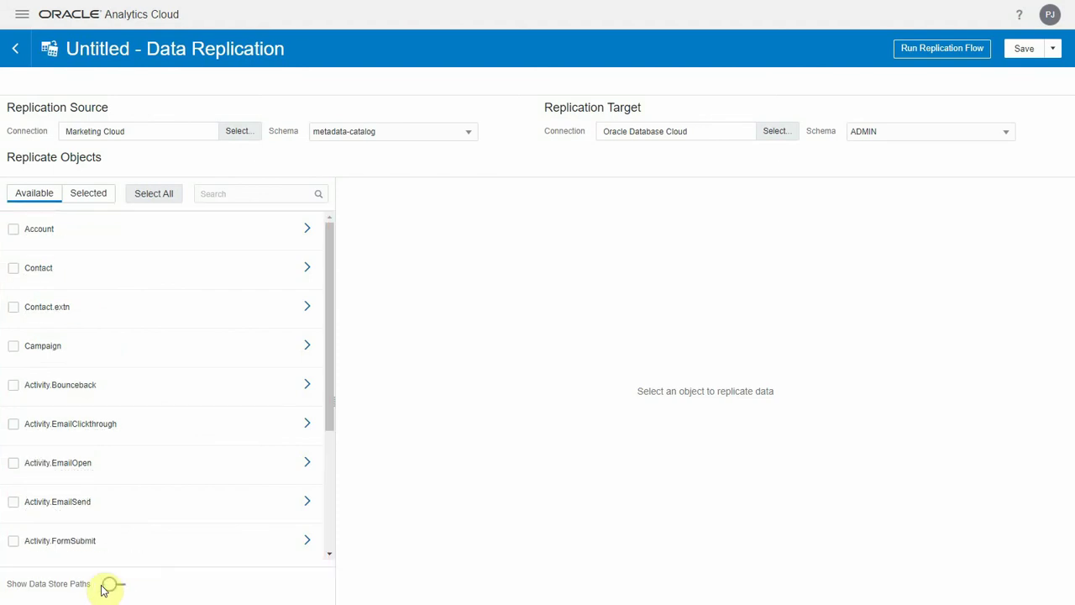
{"action": "left_click", "coordinate": [16, 268]}
- Review Contact's column mappings, Incremental load type, and Date Created/Date Modified new data identifiers
{"action": "left_click", "coordinate": [308, 275]}
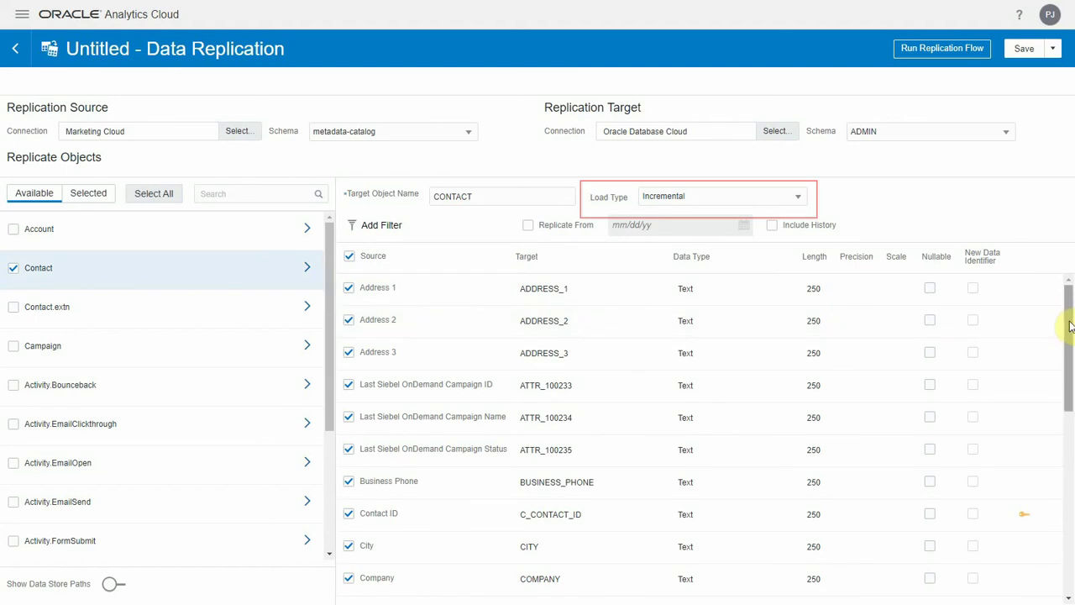
{"action": "left_click_drag", "start_coordinate": [1069, 326], "coordinate": [1072, 391]}
{"action": "scroll", "coordinate": [1071, 380], "scroll_direction": "down", "scroll_amount": 1}
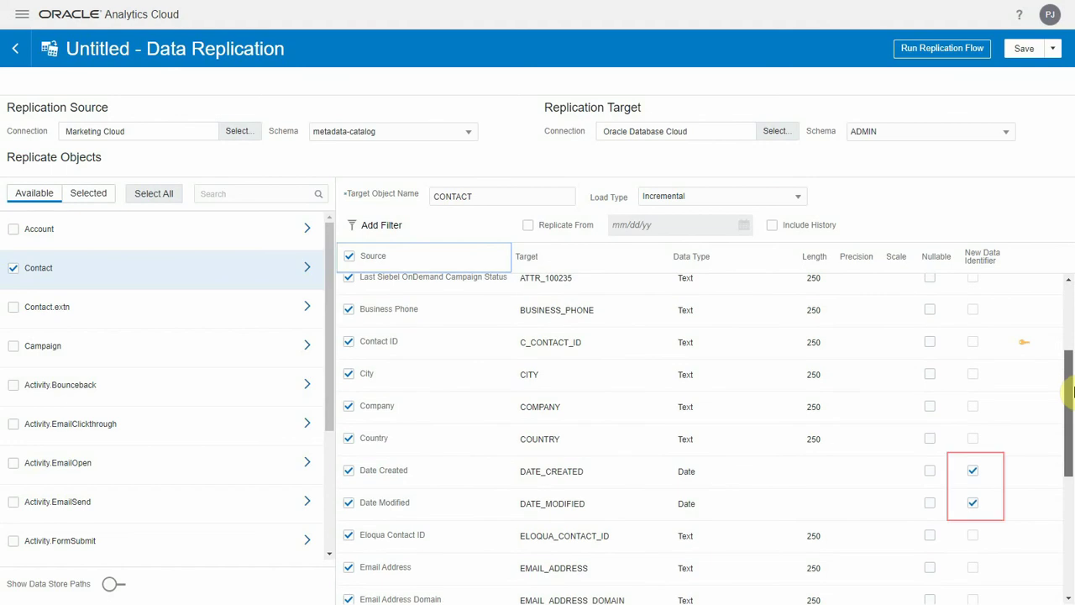
{"action": "left_click_drag", "start_coordinate": [1072, 392], "coordinate": [1072, 465]}
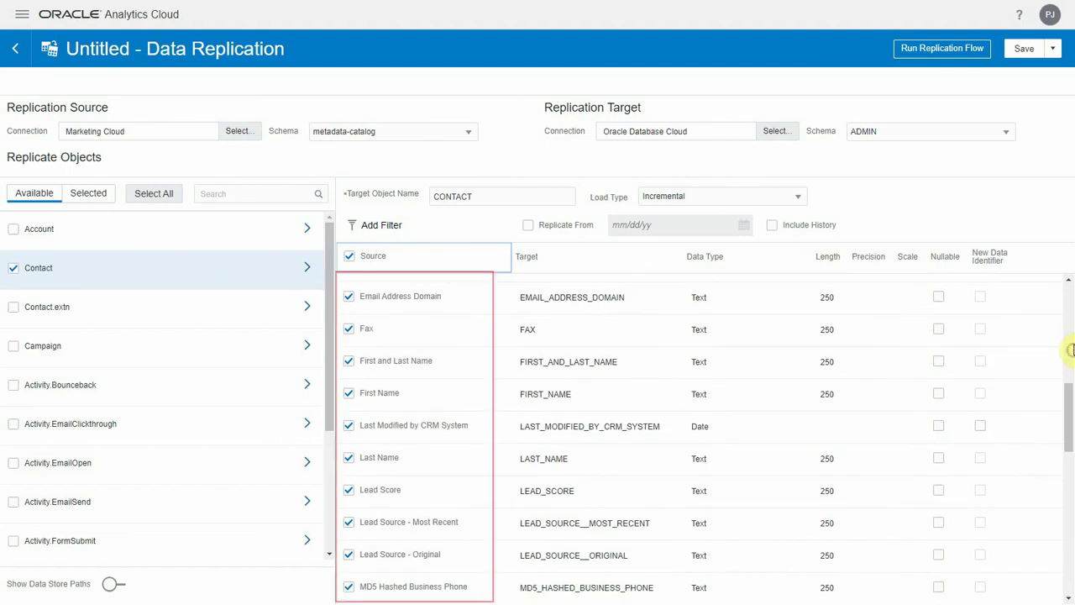
{"action": "left_click_drag", "start_coordinate": [1068, 412], "coordinate": [1061, 295]}
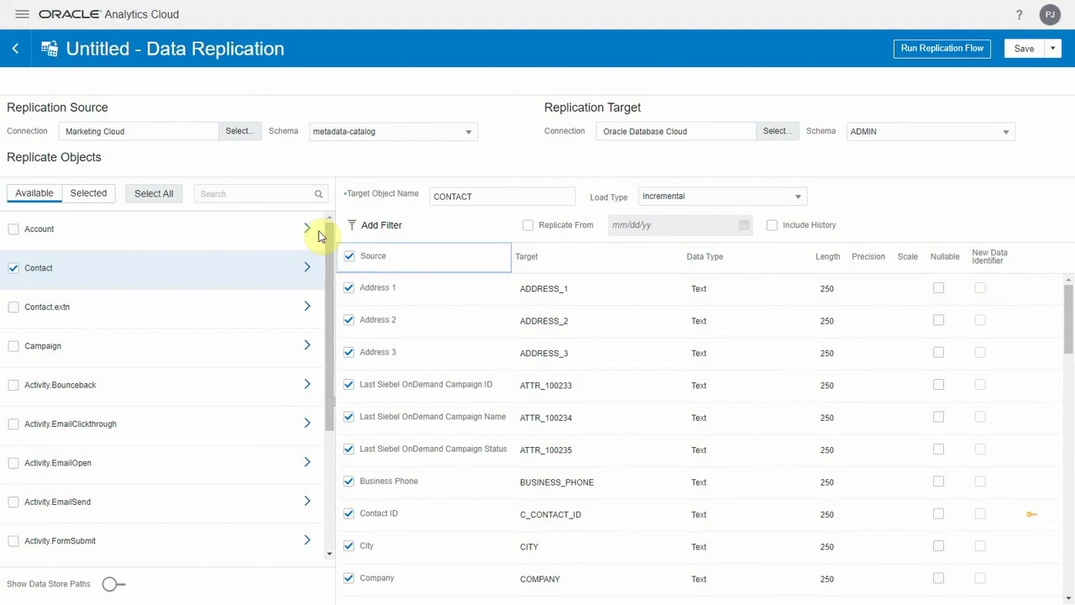
{"action": "left_click", "coordinate": [382, 225]}
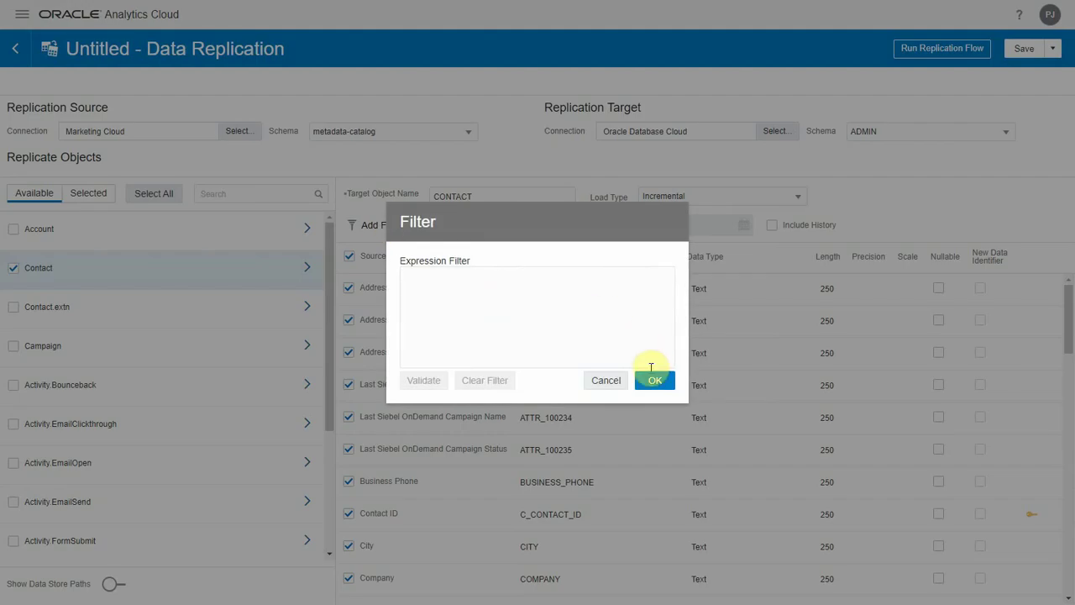
{"action": "left_click", "coordinate": [608, 382]}
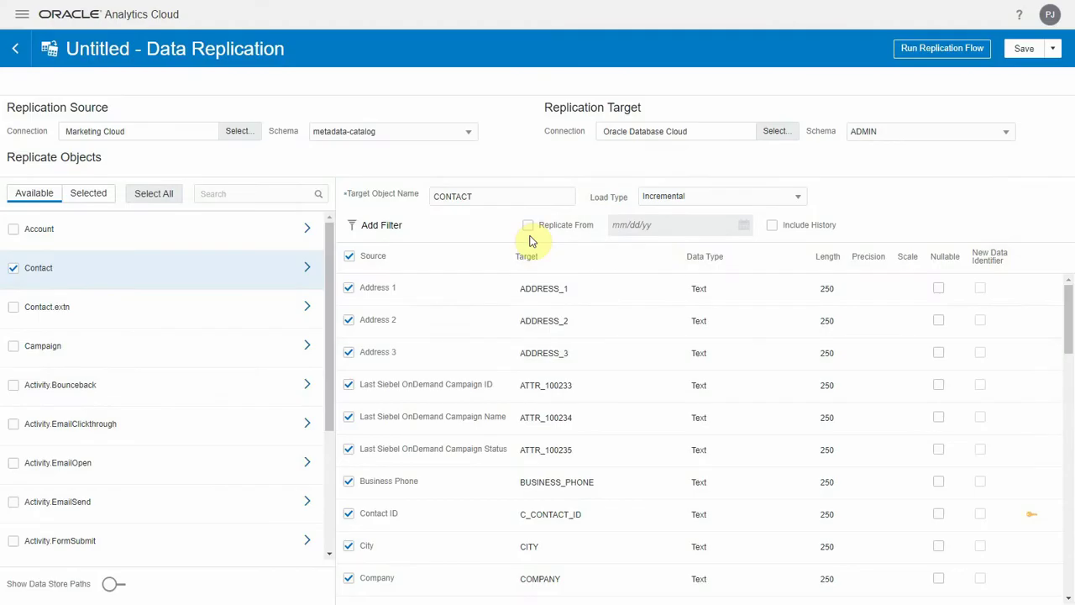
{"action": "left_click", "coordinate": [528, 226]}
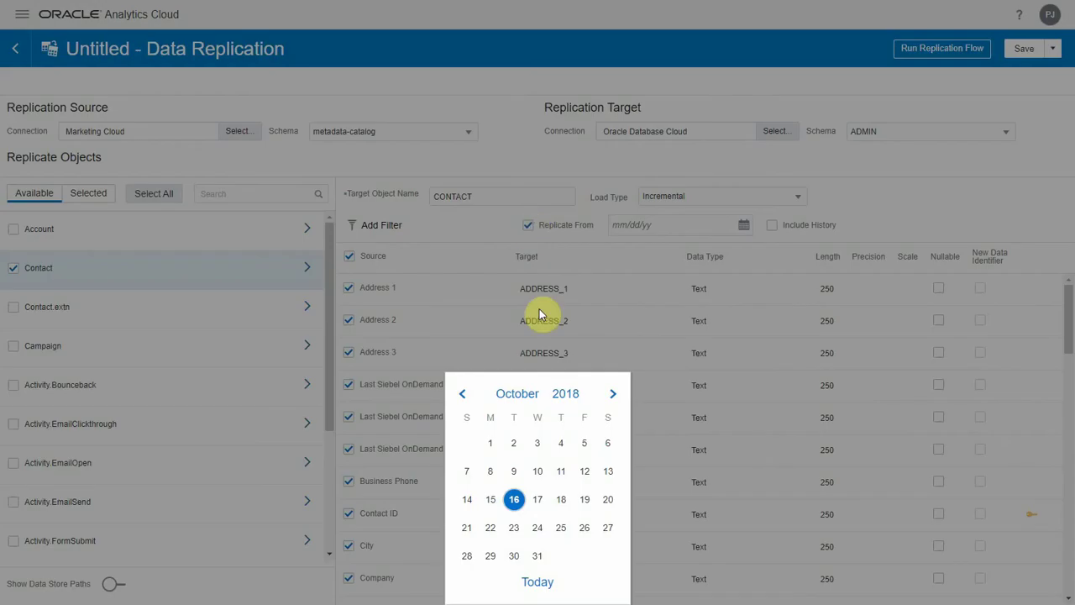
{"action": "left_click", "coordinate": [538, 472]}
{"action": "left_click", "coordinate": [513, 499]}
{"action": "left_click", "coordinate": [529, 227]}
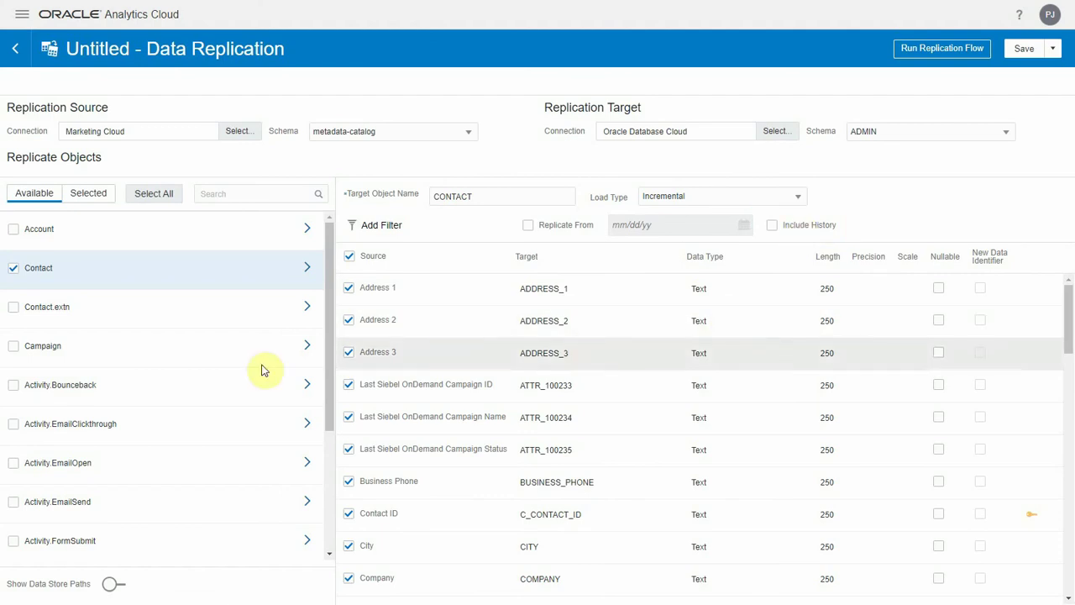
- Check Campaign, view its column mappings, filter to Selected objects, and attempt Run Replication Flow
{"action": "left_click", "coordinate": [13, 345]}
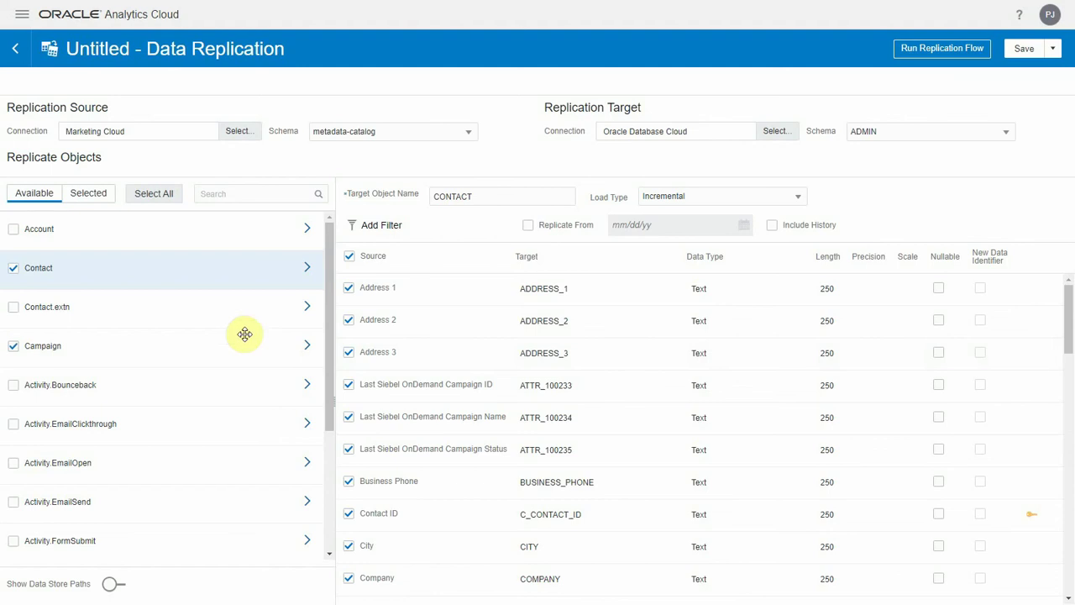
{"action": "left_click", "coordinate": [308, 353]}
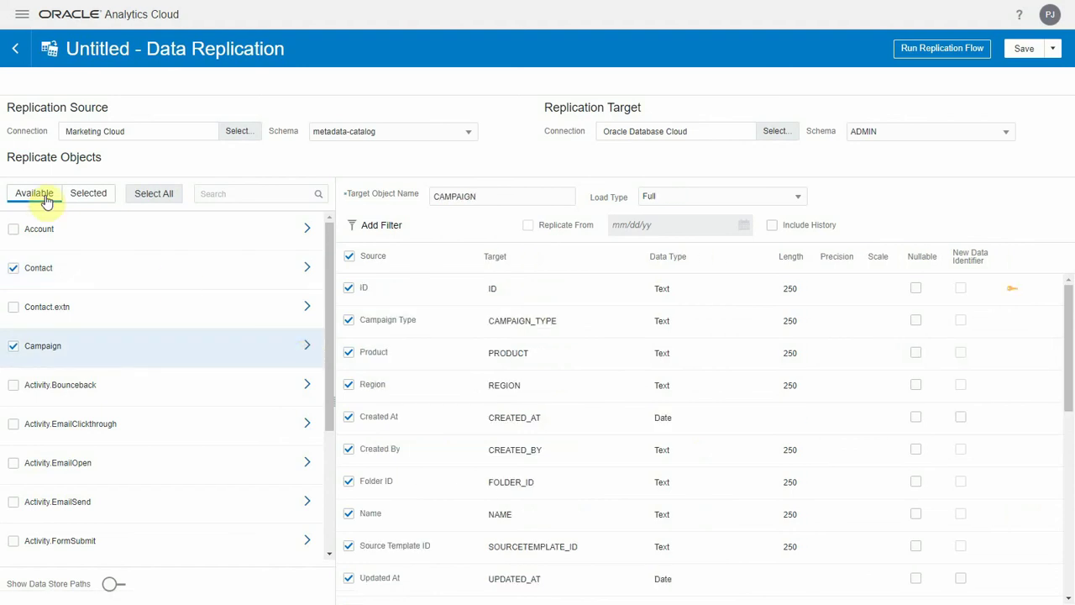
{"action": "left_click", "coordinate": [78, 199]}
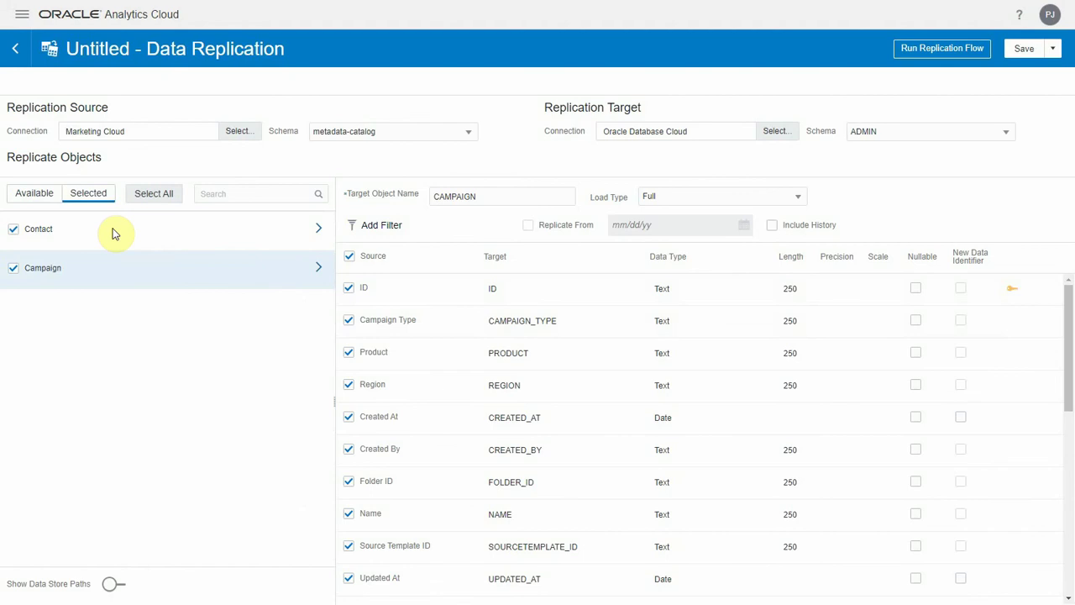
{"action": "left_click", "coordinate": [981, 53]}
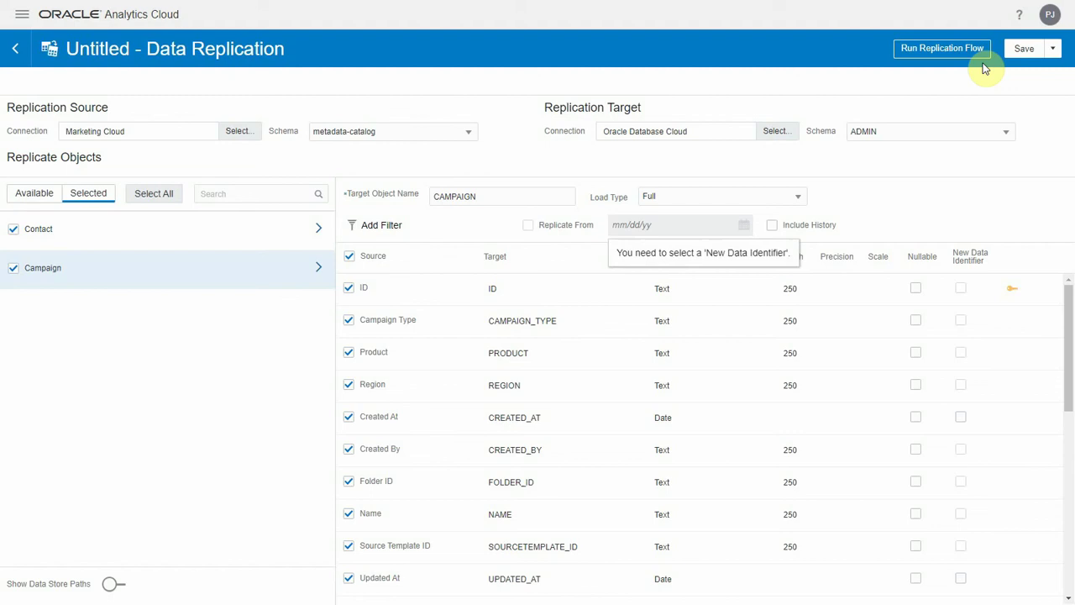
- Save the replication, replacing the default name Untitled with 'DR Marketing'
{"action": "left_click", "coordinate": [1025, 51]}
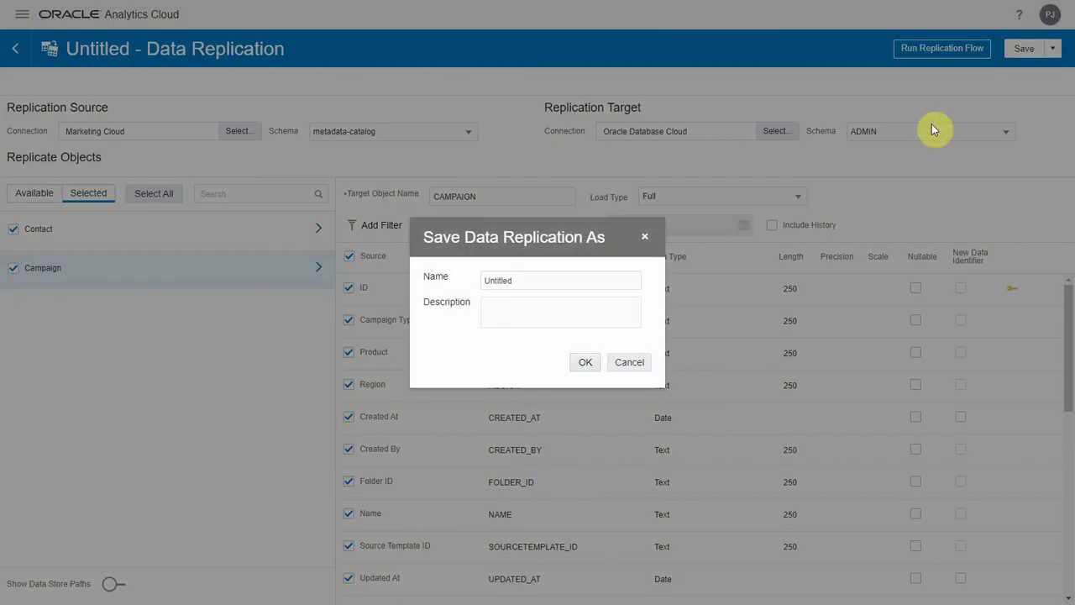
{"action": "double_click", "coordinate": [578, 281]}
{"action": "type", "text": "DR Marketing"}
{"action": "left_click", "coordinate": [580, 363]}
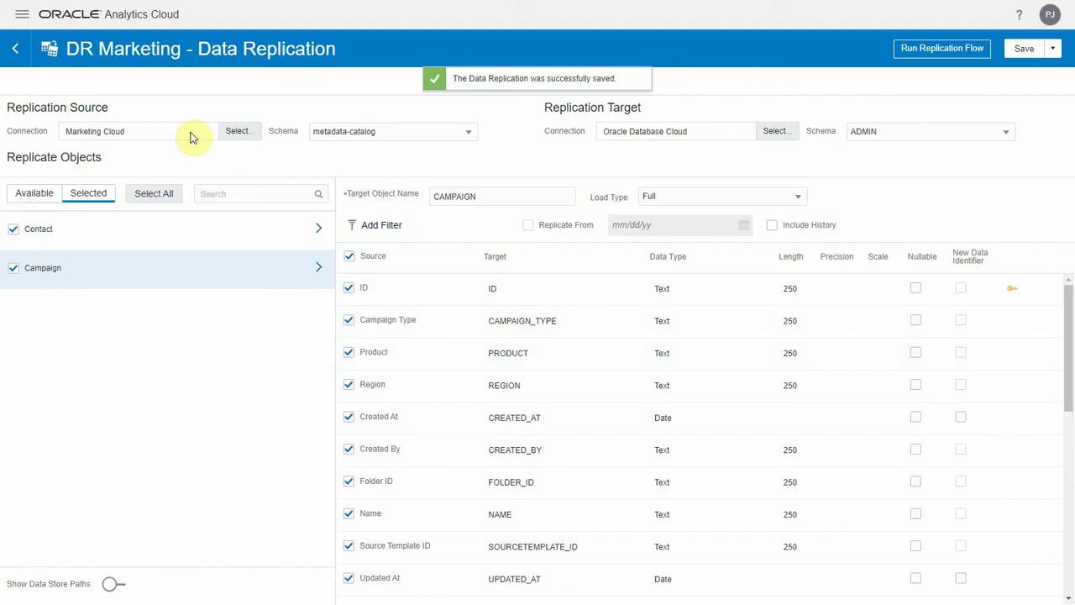
- Go to the Data Replications list and cancel a new DR Marketing schedule left at never repeat
{"action": "left_click", "coordinate": [19, 15]}
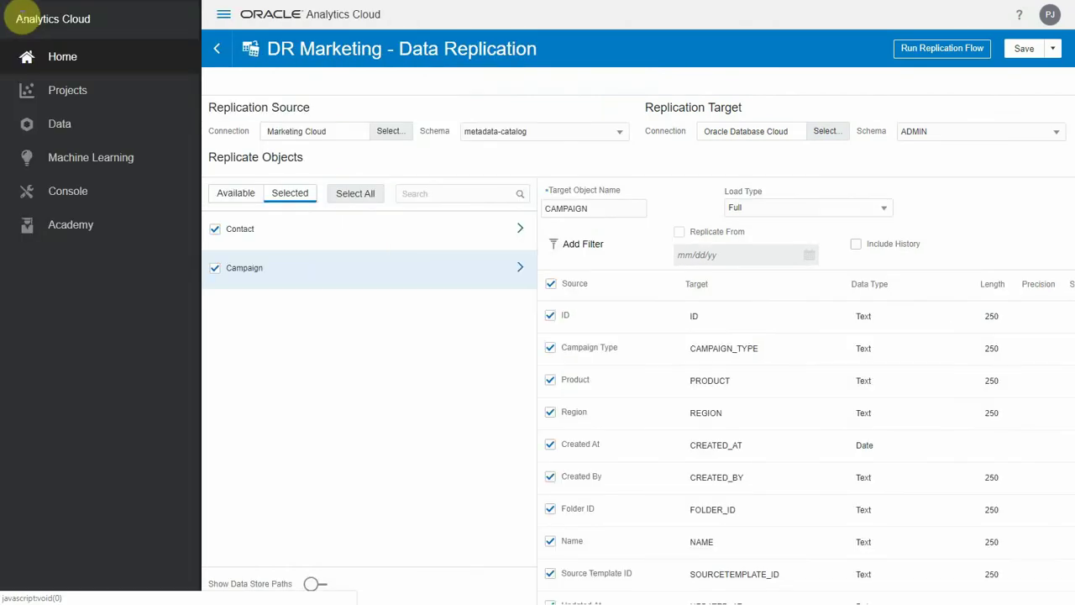
{"action": "left_click", "coordinate": [61, 132]}
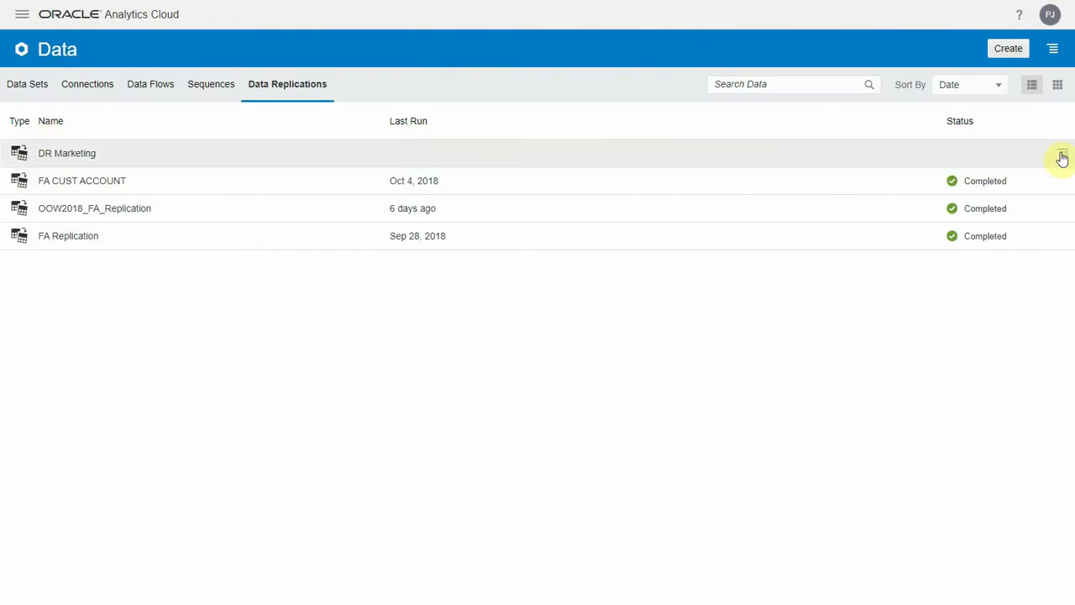
{"action": "left_click", "coordinate": [1063, 158]}
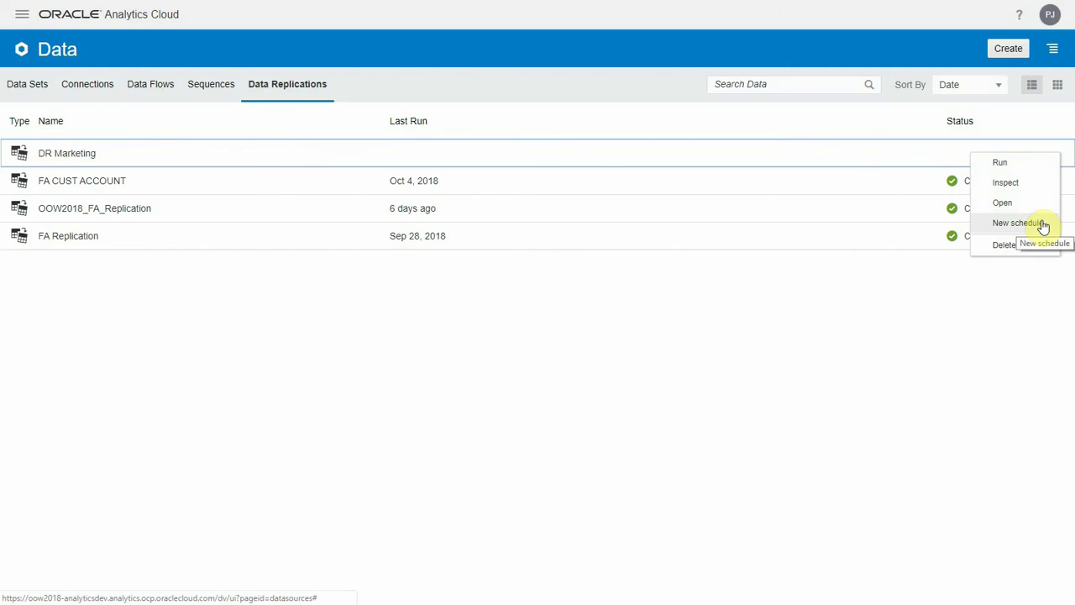
{"action": "left_click", "coordinate": [1043, 225]}
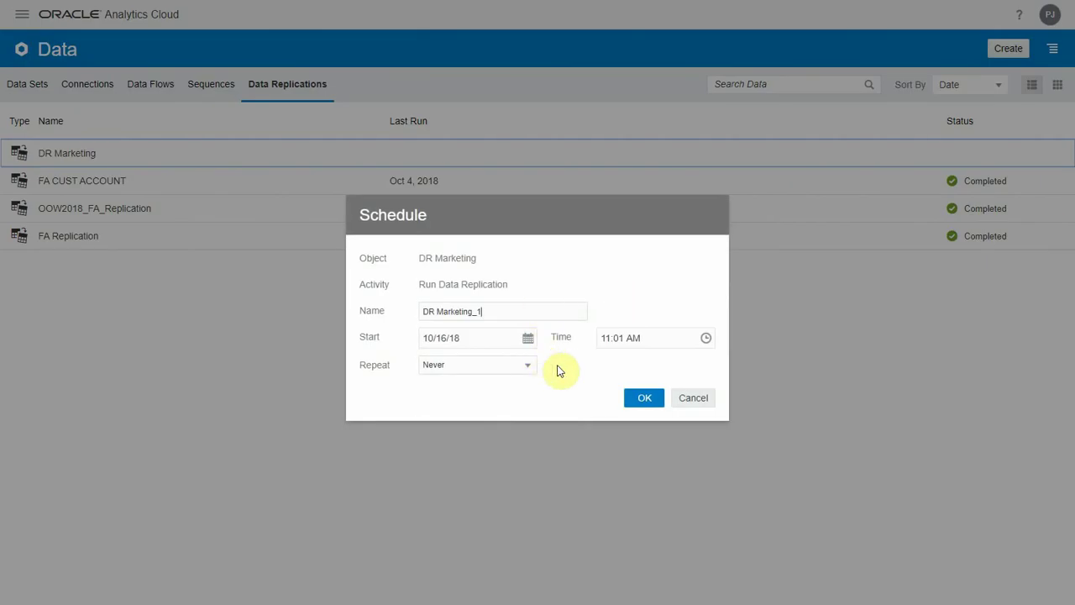
{"action": "left_click", "coordinate": [512, 368]}
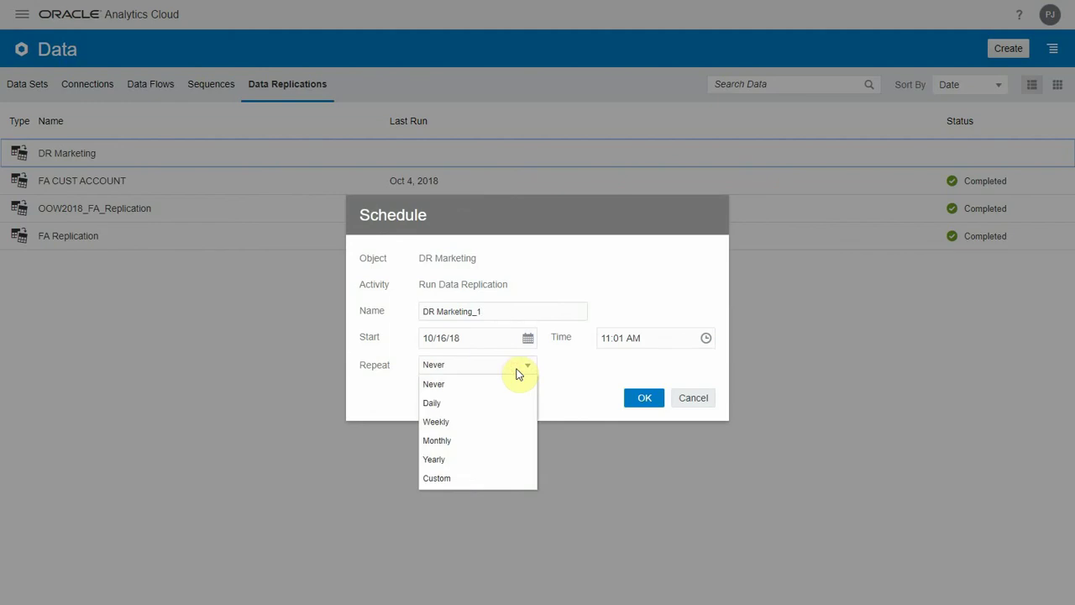
{"action": "left_click", "coordinate": [518, 374]}
{"action": "left_click", "coordinate": [701, 399]}
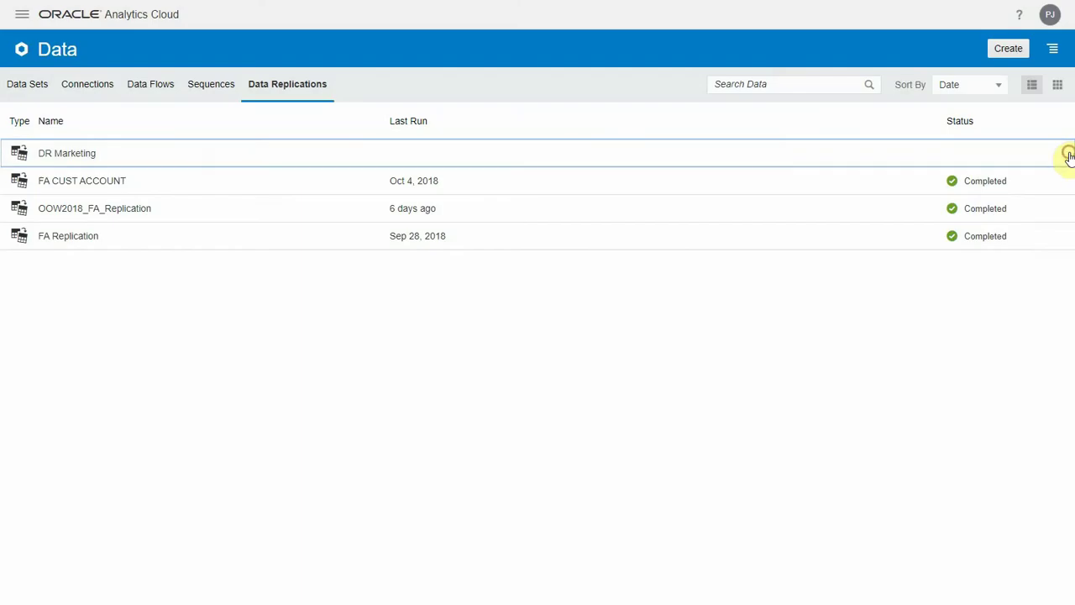
- Run the DR Marketing replication from its row's action menu
{"action": "left_click", "coordinate": [1069, 154]}
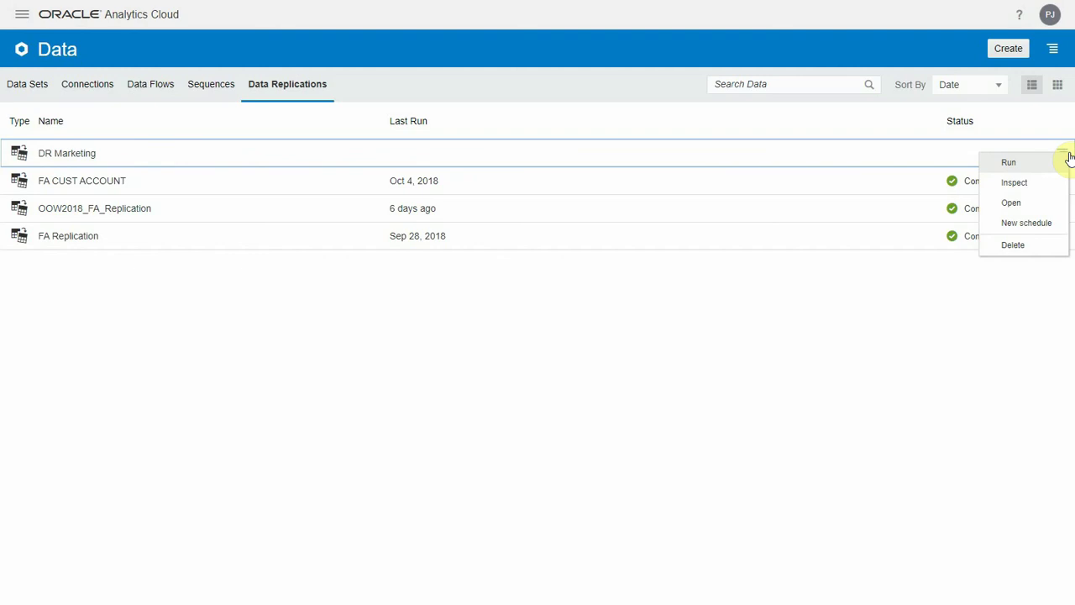
{"action": "left_click", "coordinate": [1011, 163]}
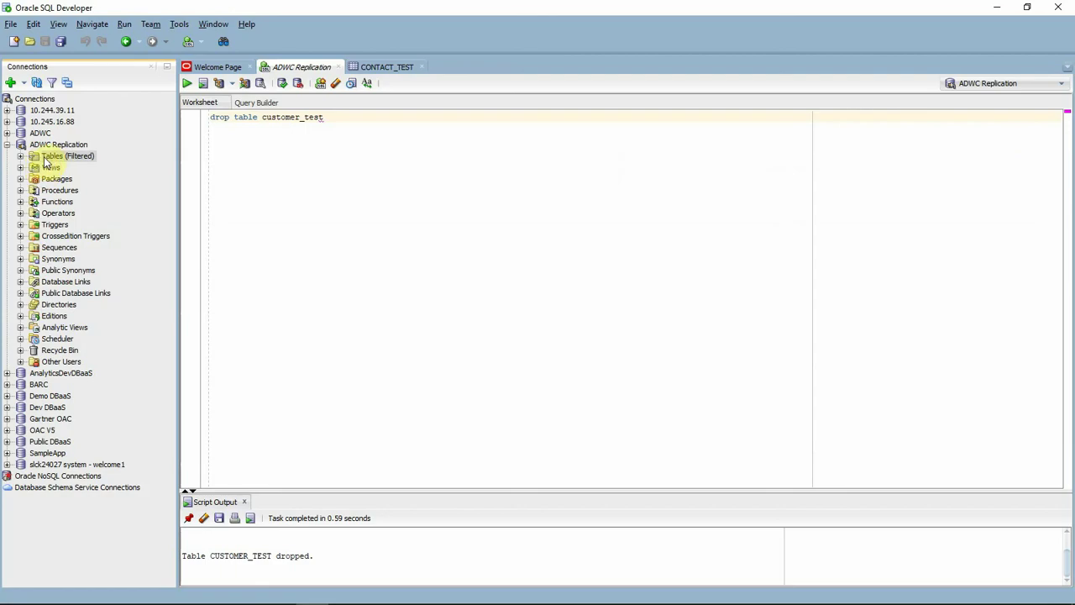
- Expand and refresh Tables (Filtered) under ADWC Replication to show the new CAMPAIGN and CONTACT tables
{"action": "left_click", "coordinate": [25, 158]}
{"action": "left_click", "coordinate": [20, 157]}
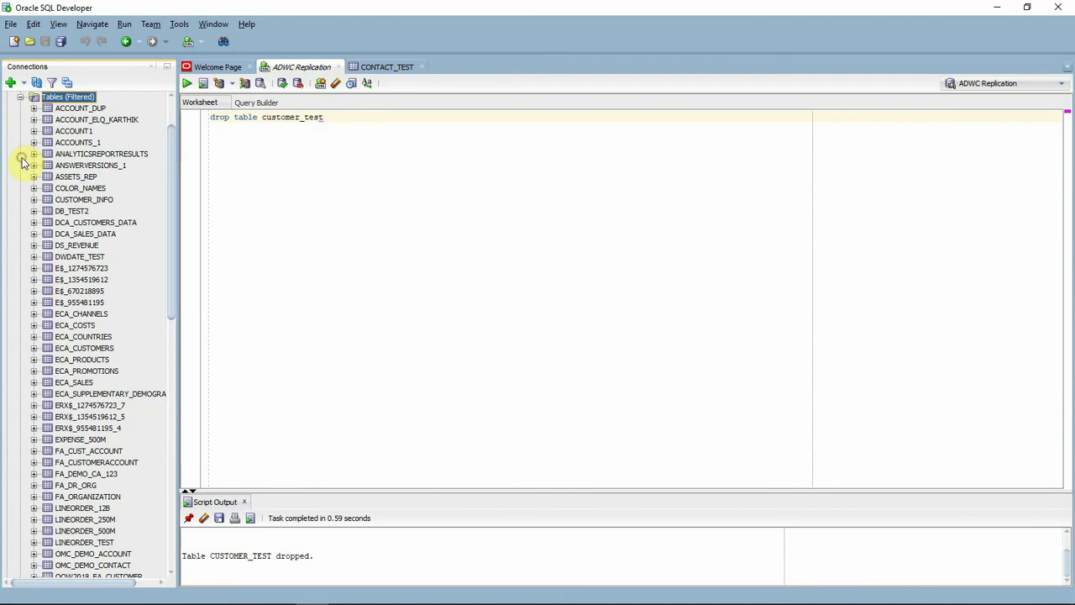
{"action": "left_click", "coordinate": [36, 82]}
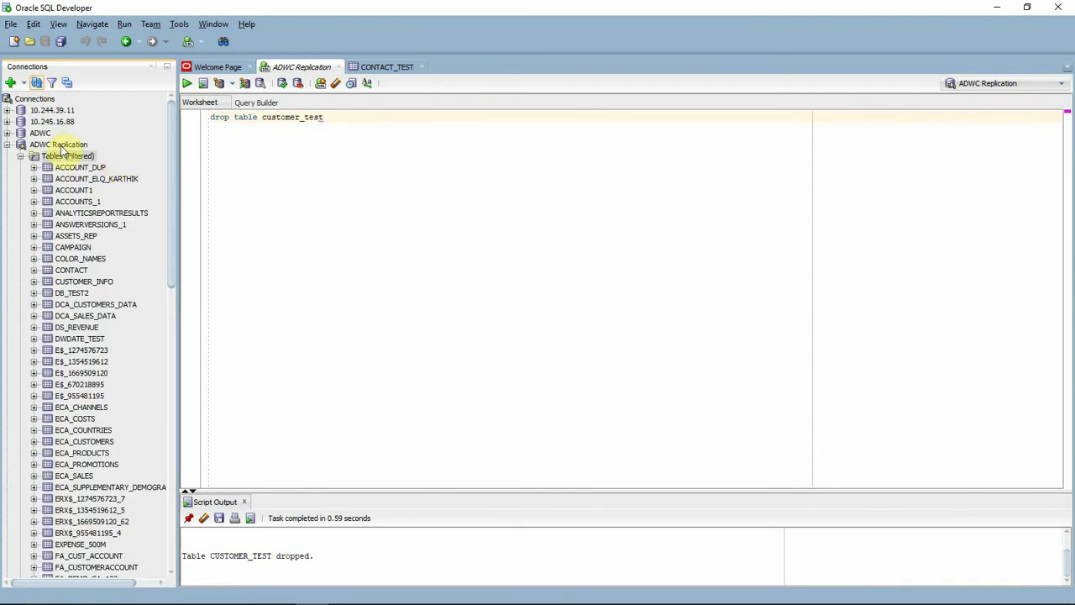
- Open the CAMPAIGN table and display its replicated rows on the Data tab
{"action": "left_click", "coordinate": [72, 248]}
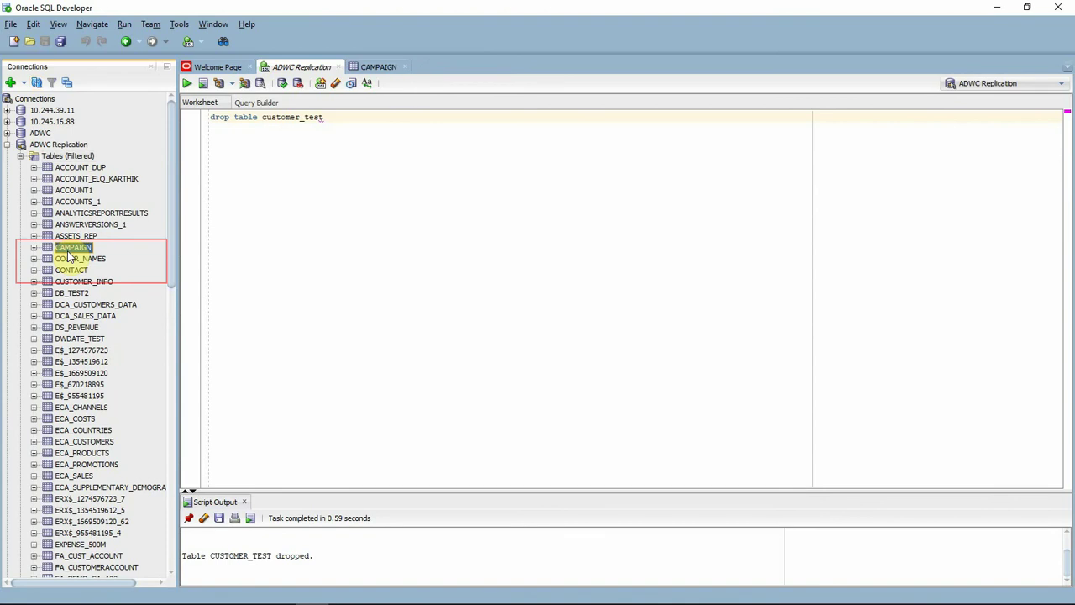
{"action": "key", "text": "Return"}
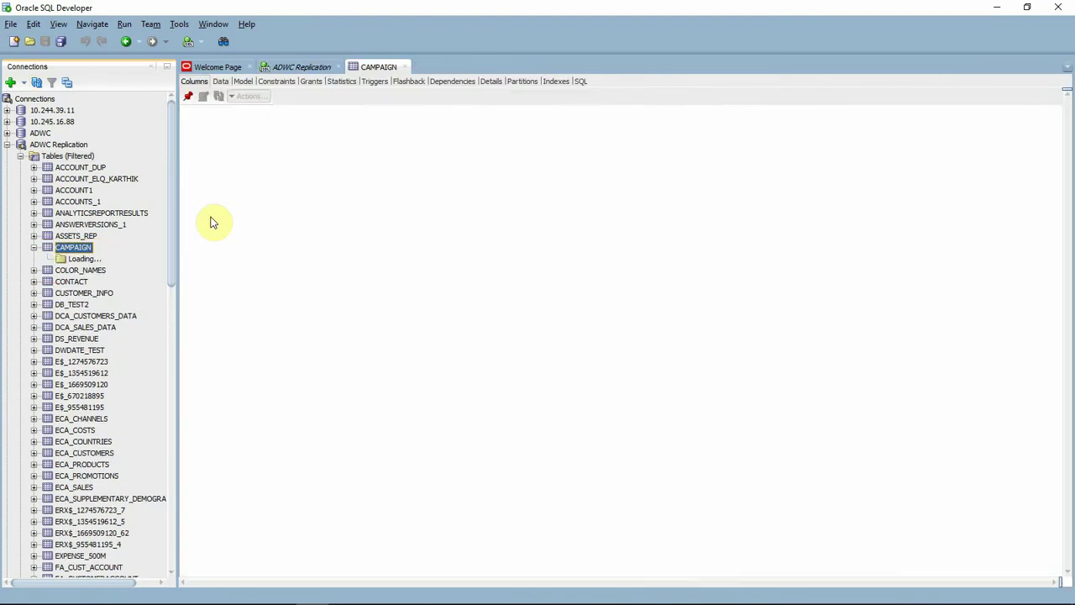
{"action": "left_click", "coordinate": [220, 80]}
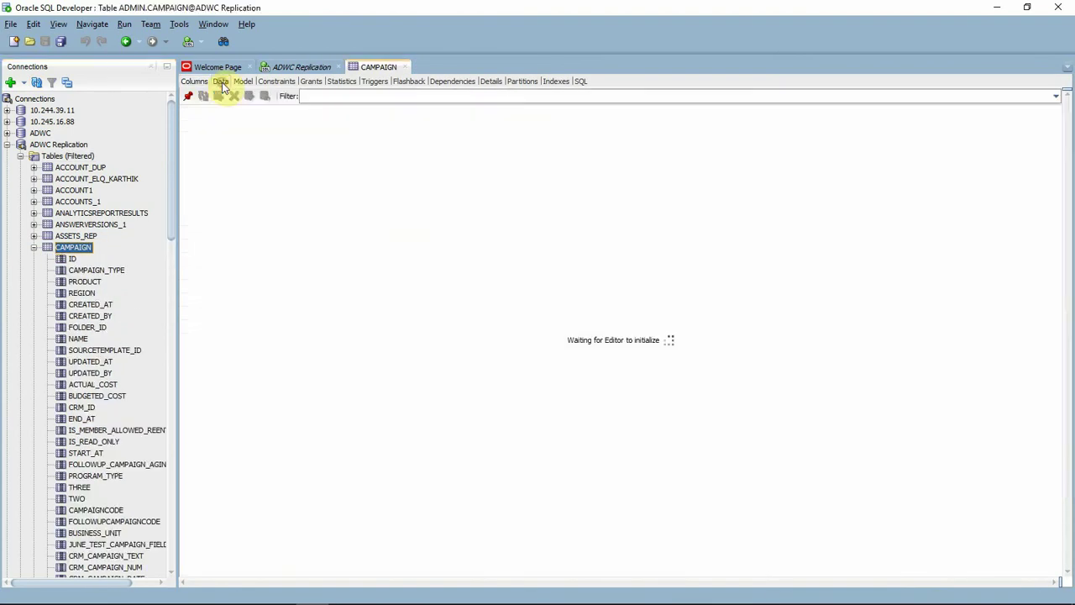